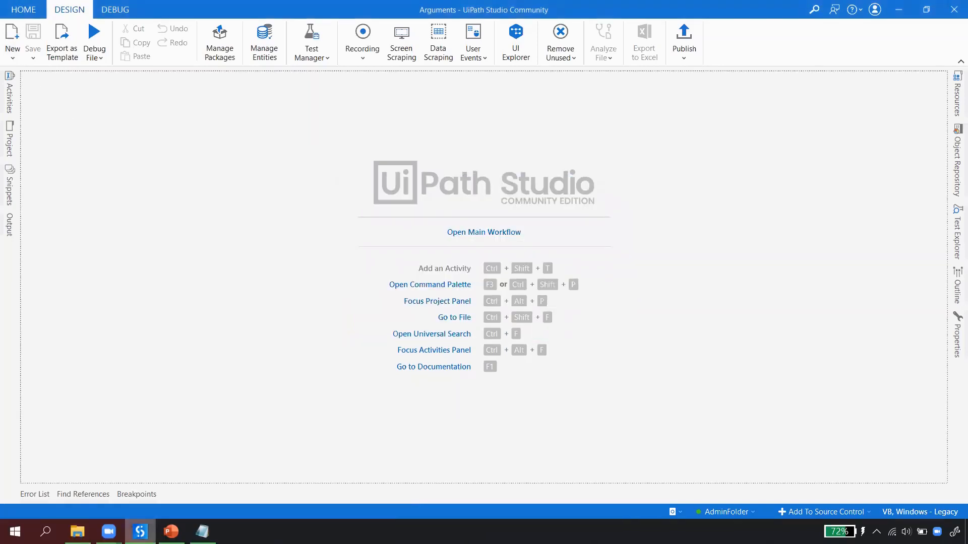
Step: Bring up the untitled Notepad window to check it is open, and return to the uiExplorer workflow in UiPath Studio
{"action": "mouse_move", "coordinate": [202, 531]}
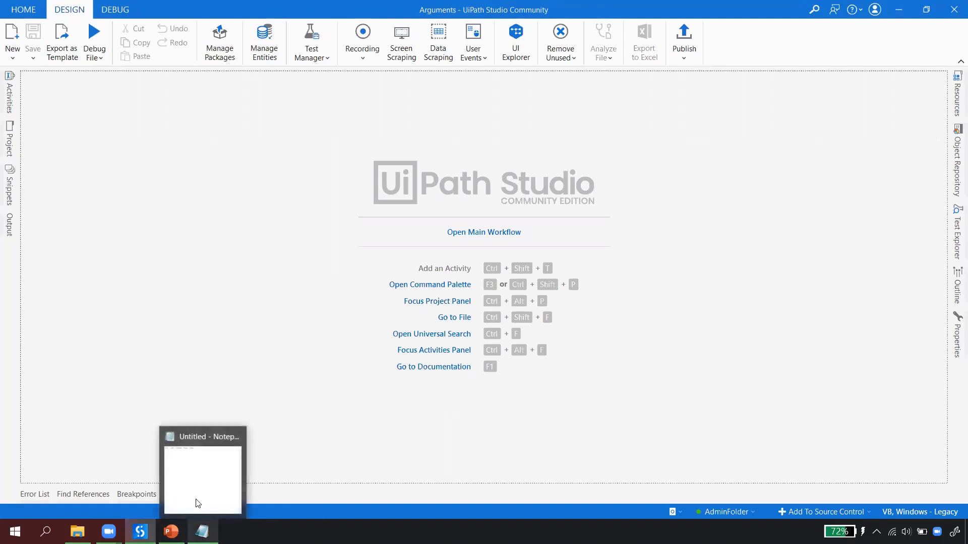
{"action": "left_click", "coordinate": [201, 471]}
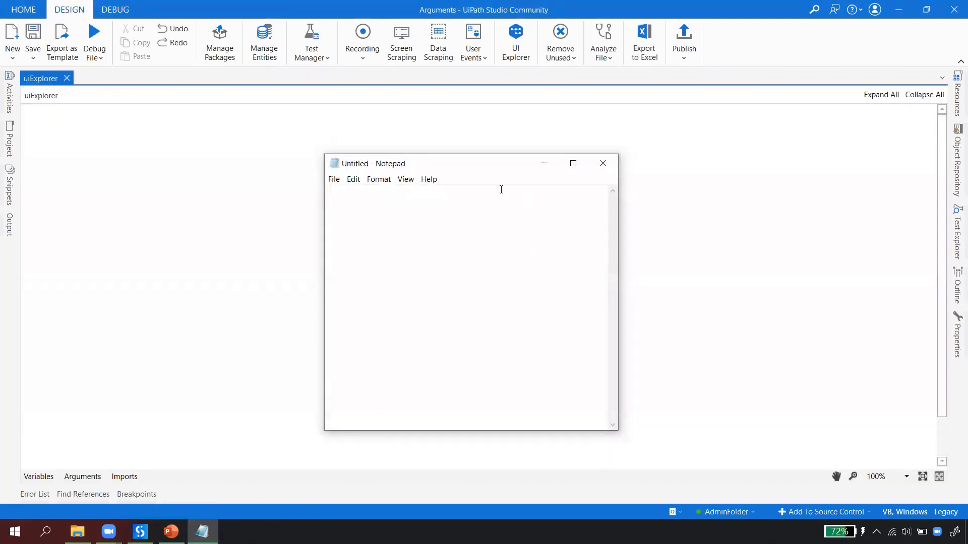
{"action": "left_click", "coordinate": [673, 211]}
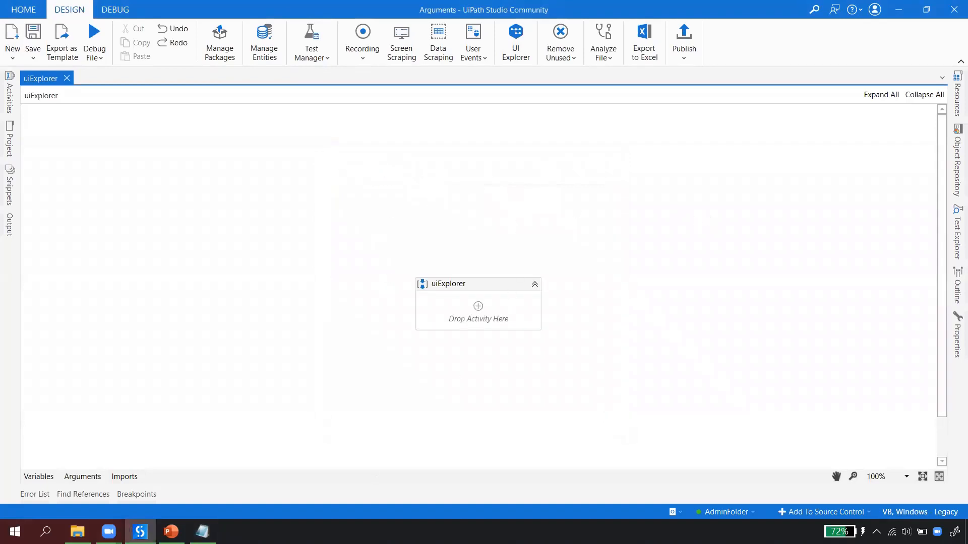
{"action": "mouse_move", "coordinate": [202, 531]}
{"action": "left_click", "coordinate": [199, 453]}
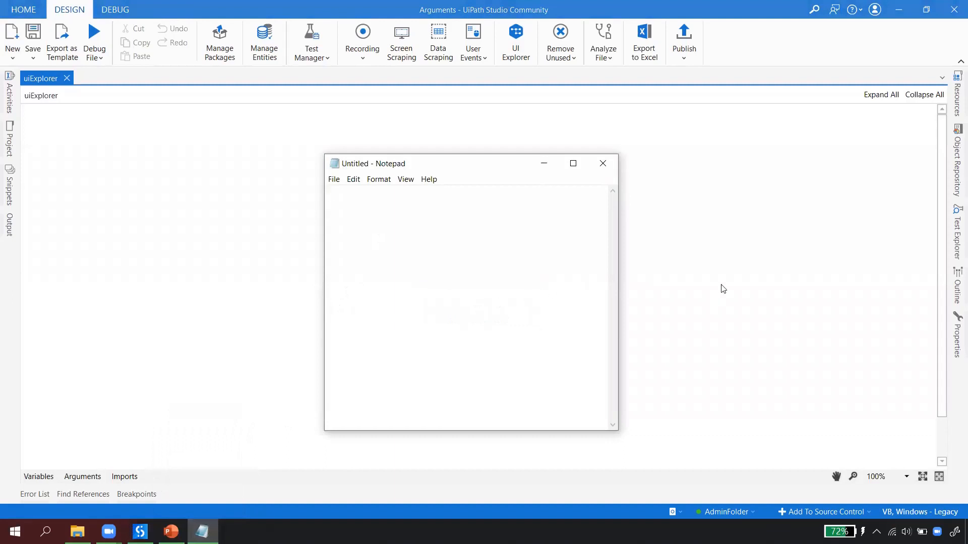
{"action": "left_click", "coordinate": [721, 288]}
Step: Add a Click activity to the uiExplorer sequence and indicate the File menu item of the untitled Notepad window as its target
{"action": "left_click", "coordinate": [7, 93]}
{"action": "left_click", "coordinate": [52, 112]}
{"action": "type", "text": "click"}
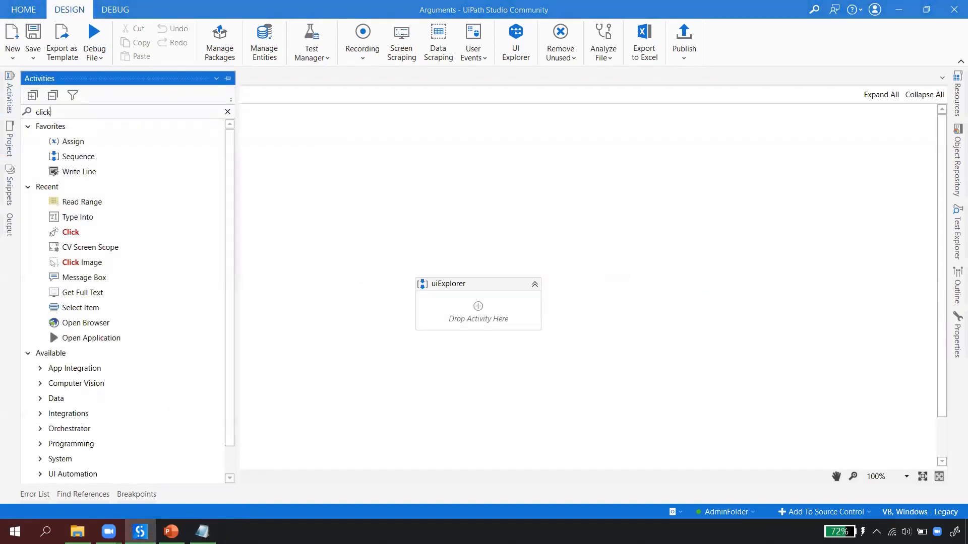
{"action": "left_click_drag", "start_coordinate": [77, 142], "coordinate": [476, 309]}
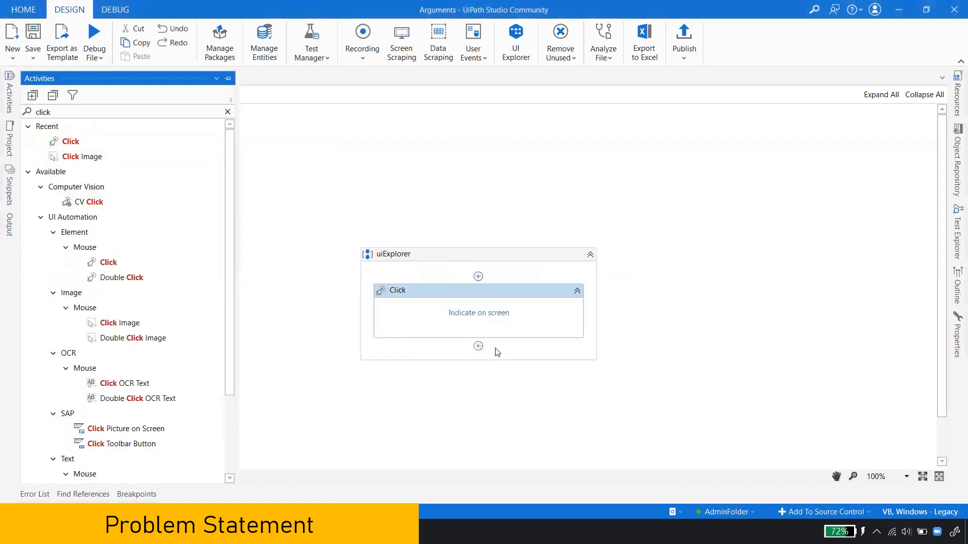
{"action": "left_click", "coordinate": [487, 314]}
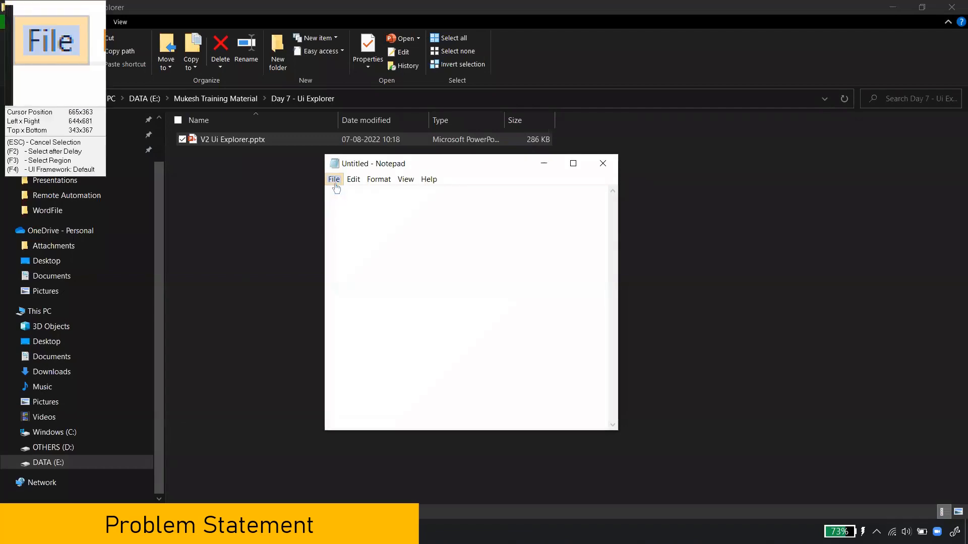
{"action": "left_click", "coordinate": [335, 184]}
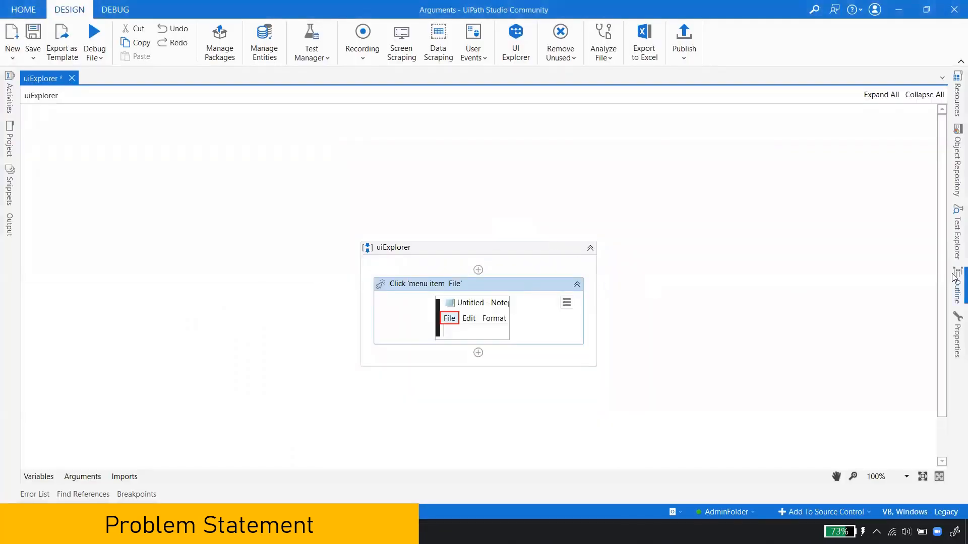
Step: Open the Click activity's target selector in the Selector Editor
{"action": "left_click", "coordinate": [955, 343]}
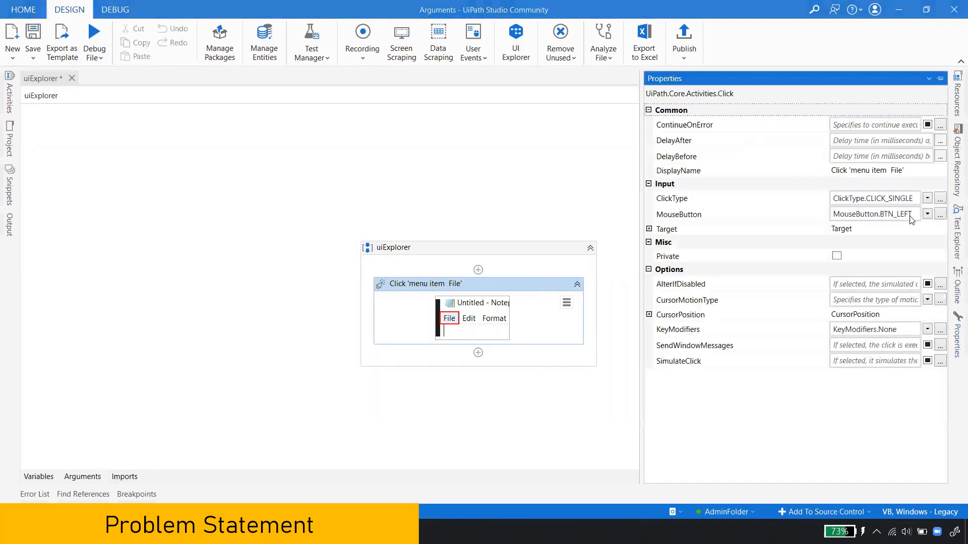
{"action": "left_click", "coordinate": [649, 229]}
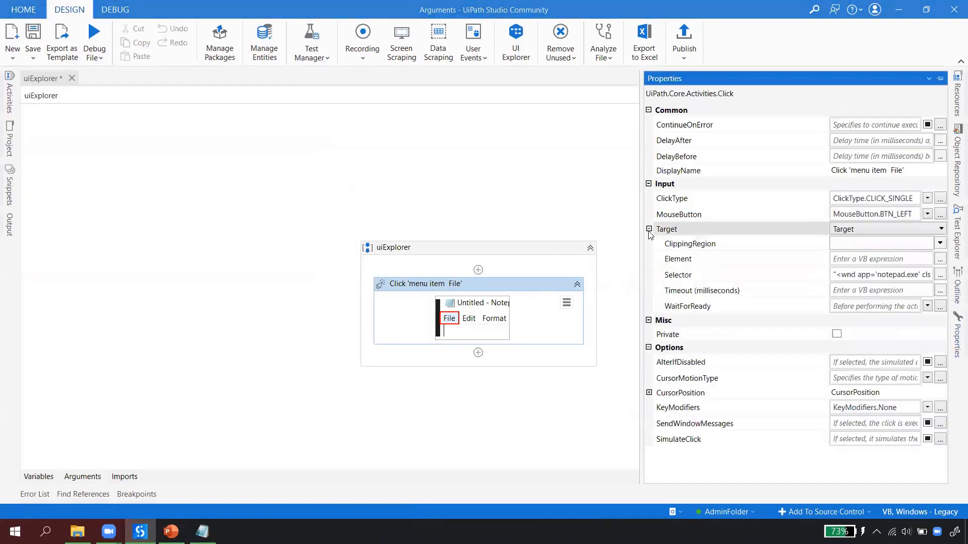
{"action": "left_click", "coordinate": [940, 275]}
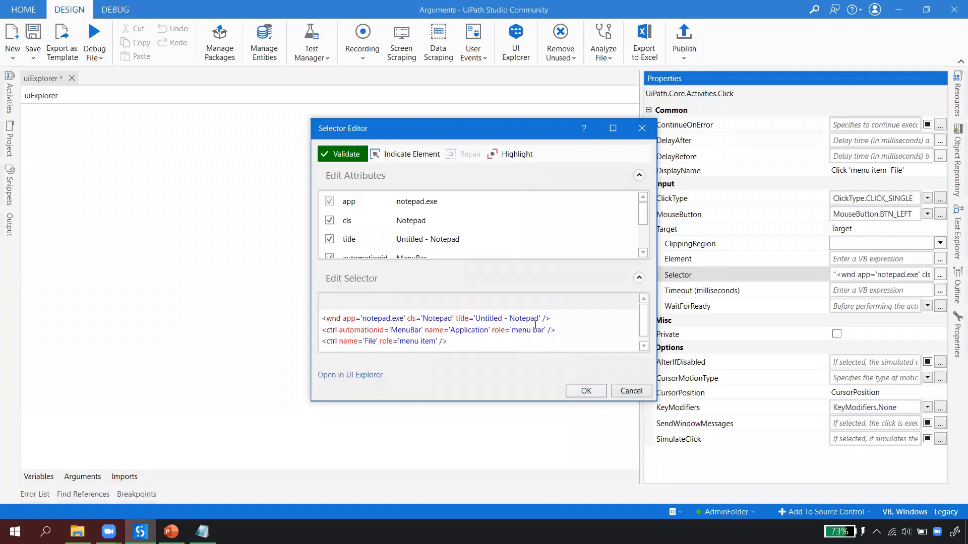
Step: Save the Notepad document as abczzz.txt, replacing the existing file, and move the Notepad window beside the Selector Editor
{"action": "left_click", "coordinate": [202, 532]}
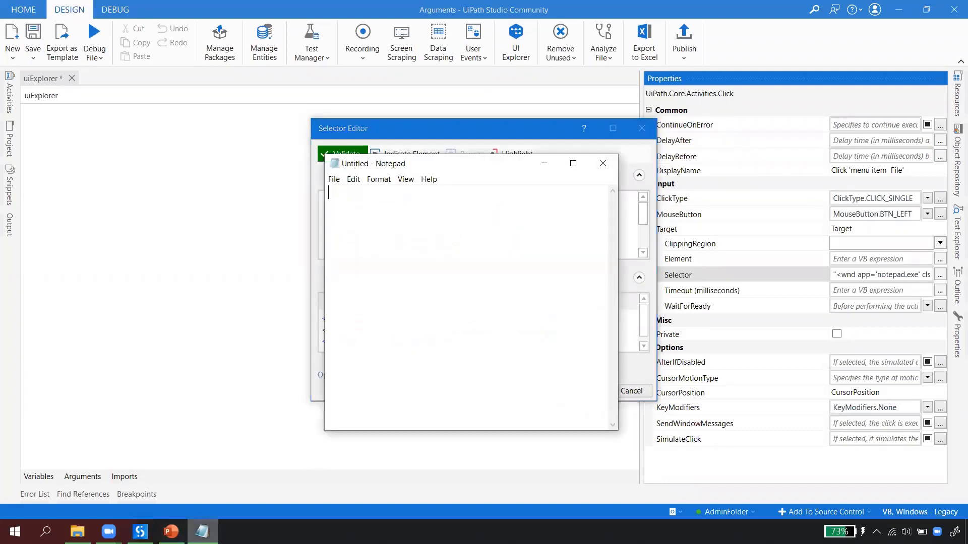
{"action": "left_click", "coordinate": [333, 179]}
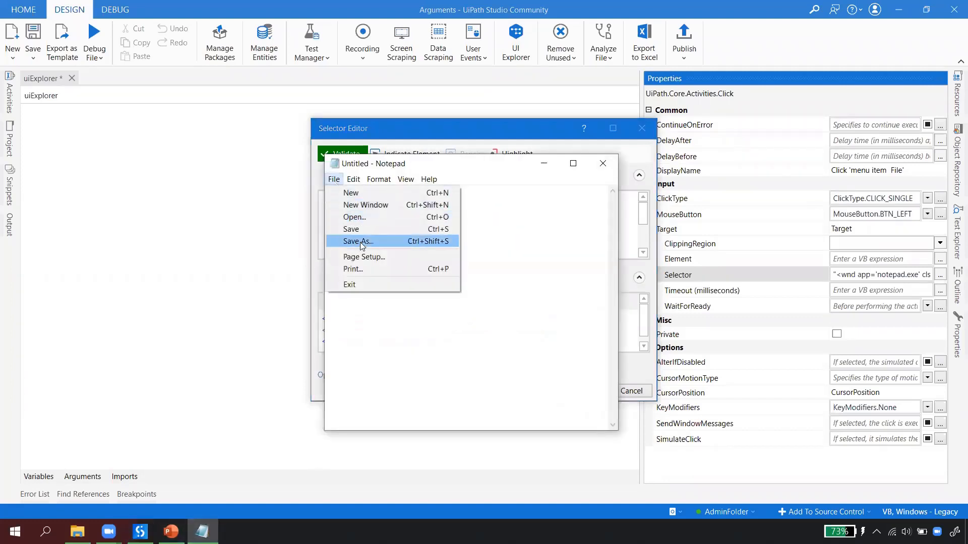
{"action": "left_click", "coordinate": [360, 242]}
{"action": "left_click", "coordinate": [586, 378]}
{"action": "left_click", "coordinate": [711, 461]}
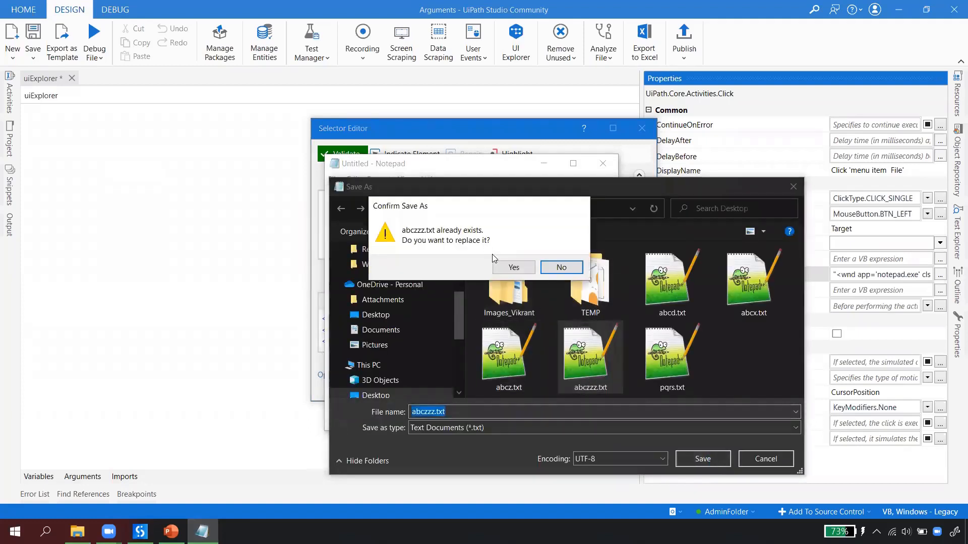
{"action": "left_click", "coordinate": [503, 267]}
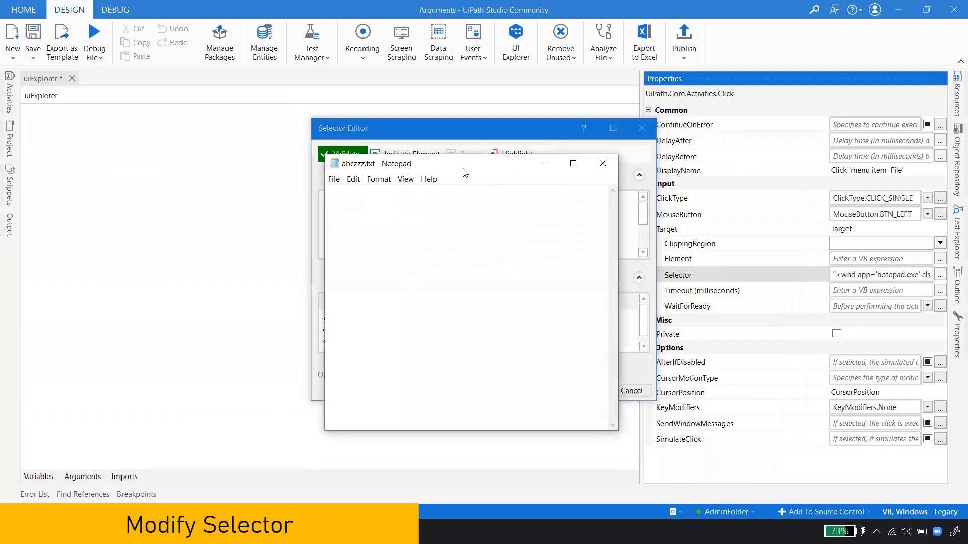
{"action": "left_click_drag", "start_coordinate": [464, 173], "coordinate": [161, 211]}
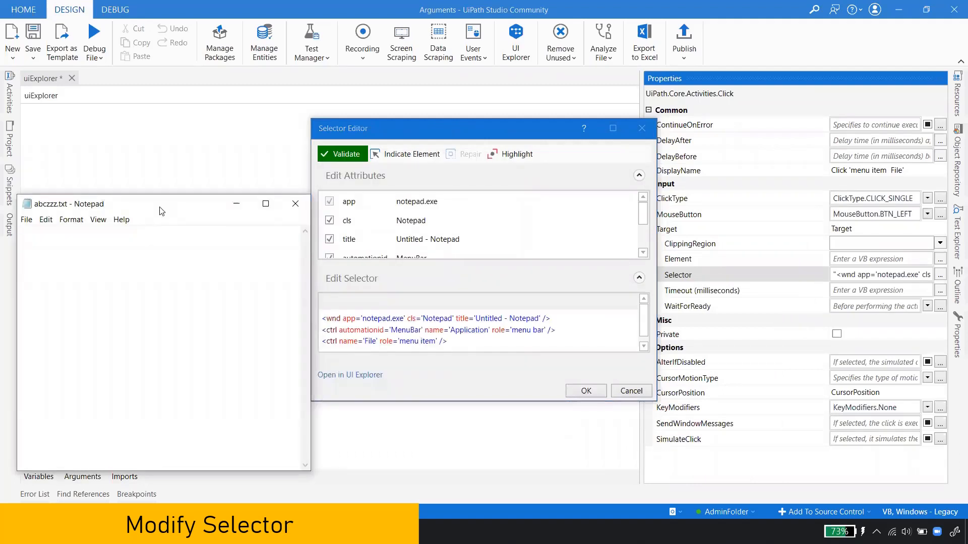
Step: Replace "Untitled" in the selector's window title with "abczz?" and accept the edited selector
{"action": "left_click", "coordinate": [483, 319]}
{"action": "double_click", "coordinate": [488, 321]}
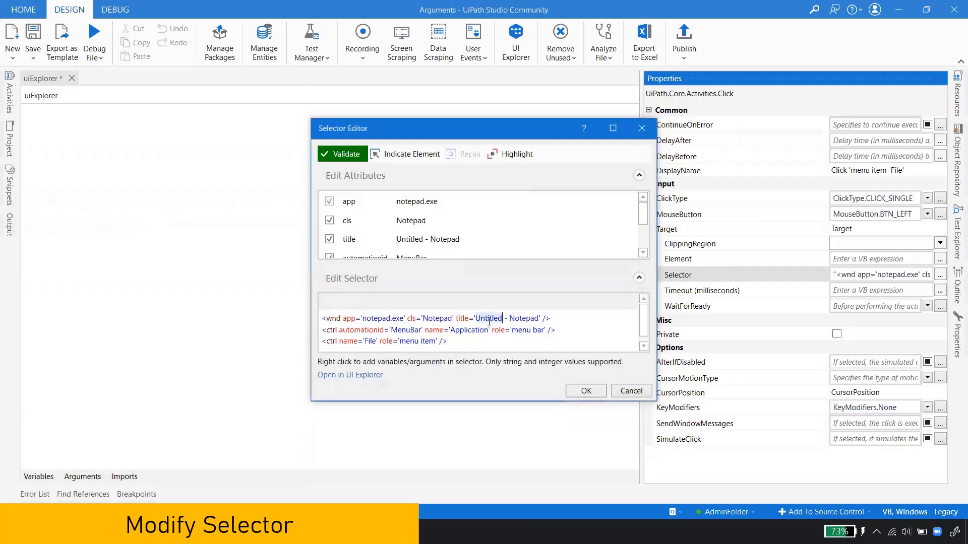
{"action": "type", "text": "abczzz"}
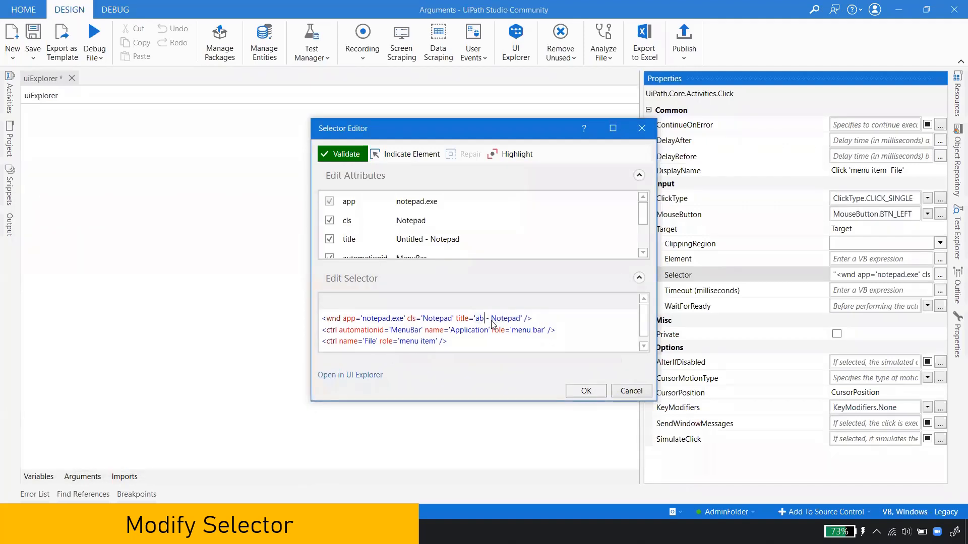
{"action": "key", "text": "BackSpace"}
{"action": "type", "text": "?"}
{"action": "left_click", "coordinate": [578, 392]}
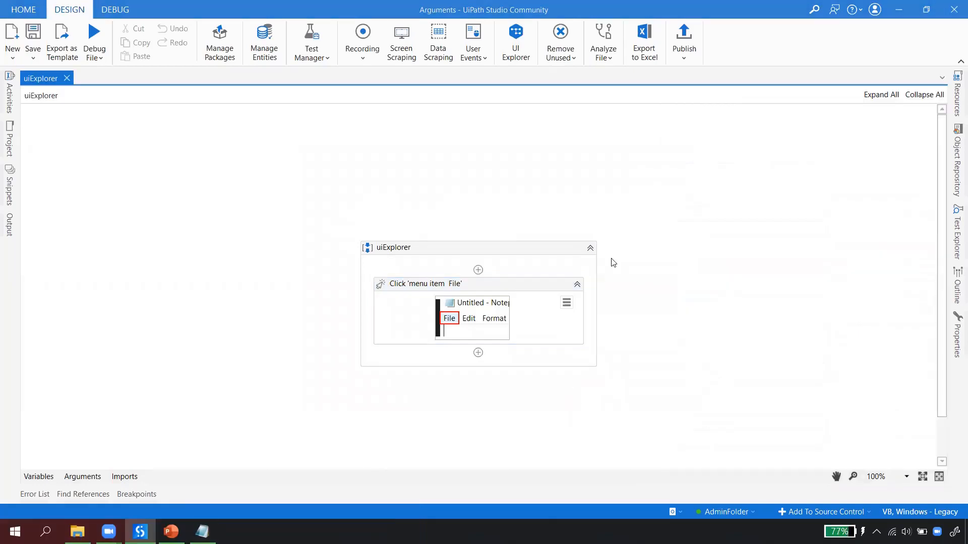
Step: Compare the open Notepad window's title with the Click activity's selector and check whether the selector validates
{"action": "left_click", "coordinate": [495, 296]}
{"action": "left_click", "coordinate": [202, 532]}
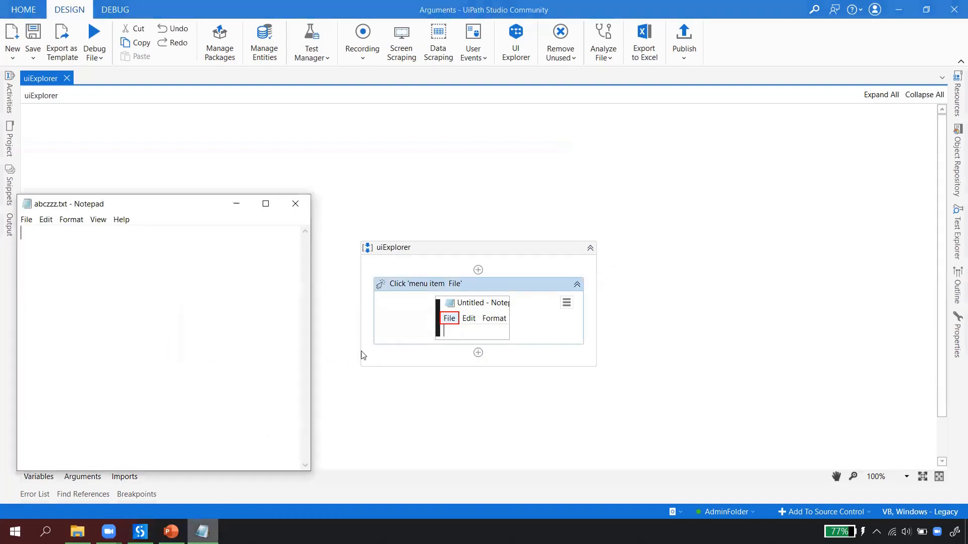
{"action": "left_click", "coordinate": [565, 304]}
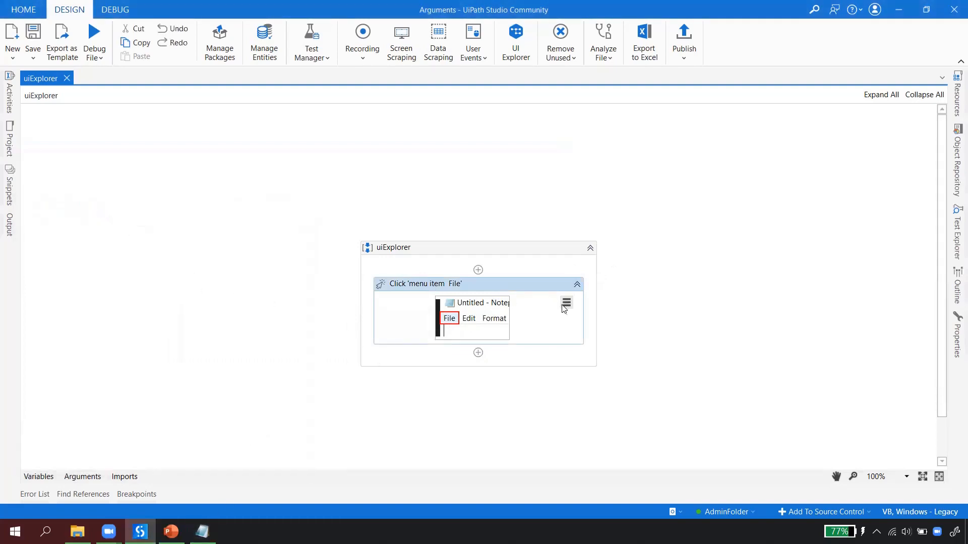
{"action": "left_click", "coordinate": [567, 302]}
{"action": "left_click", "coordinate": [493, 333]}
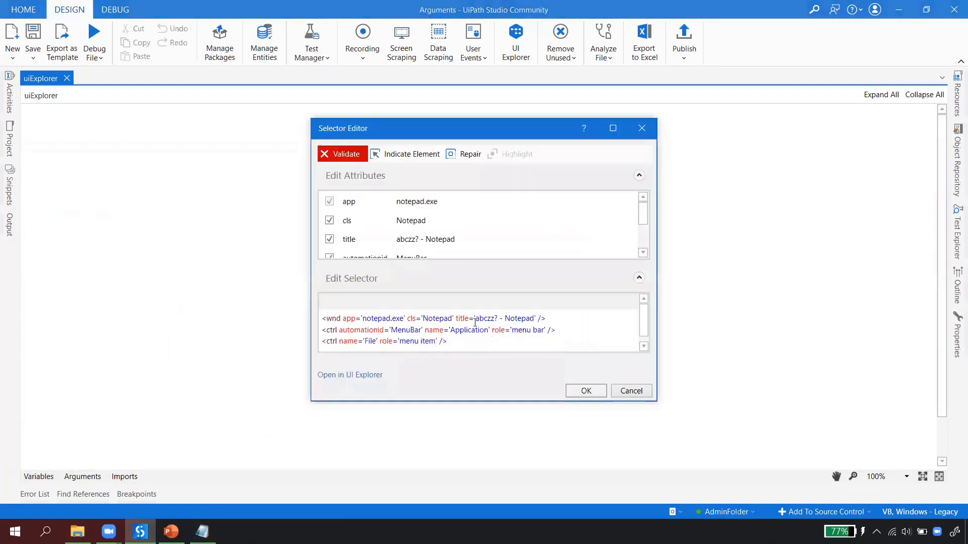
{"action": "left_click", "coordinate": [583, 390]}
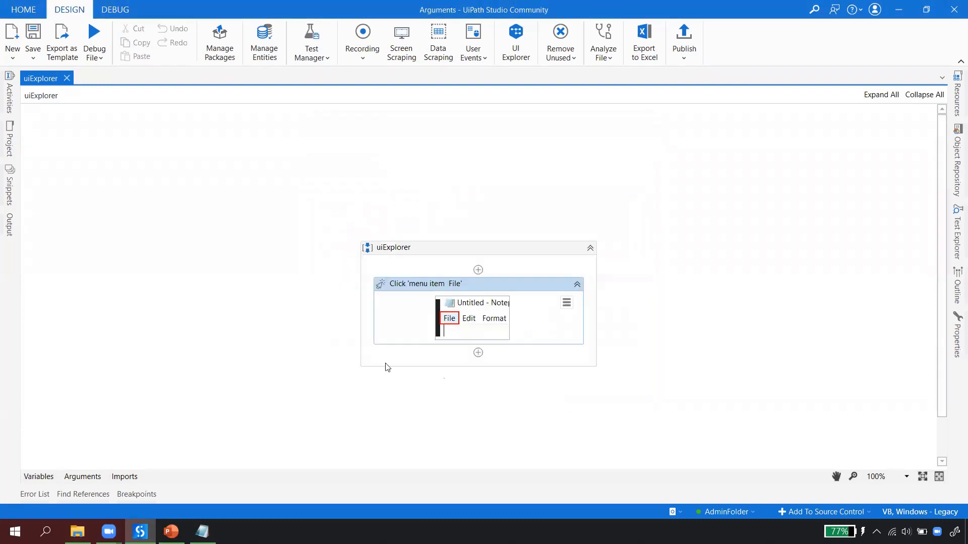
{"action": "left_click", "coordinate": [94, 57]}
{"action": "left_click", "coordinate": [658, 336]}
{"action": "left_click", "coordinate": [567, 302]}
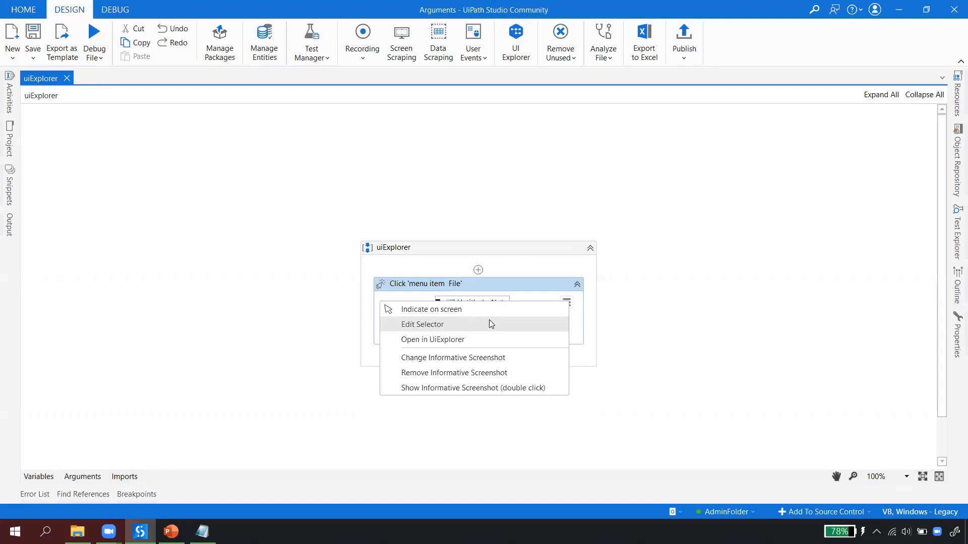
{"action": "left_click", "coordinate": [714, 400]}
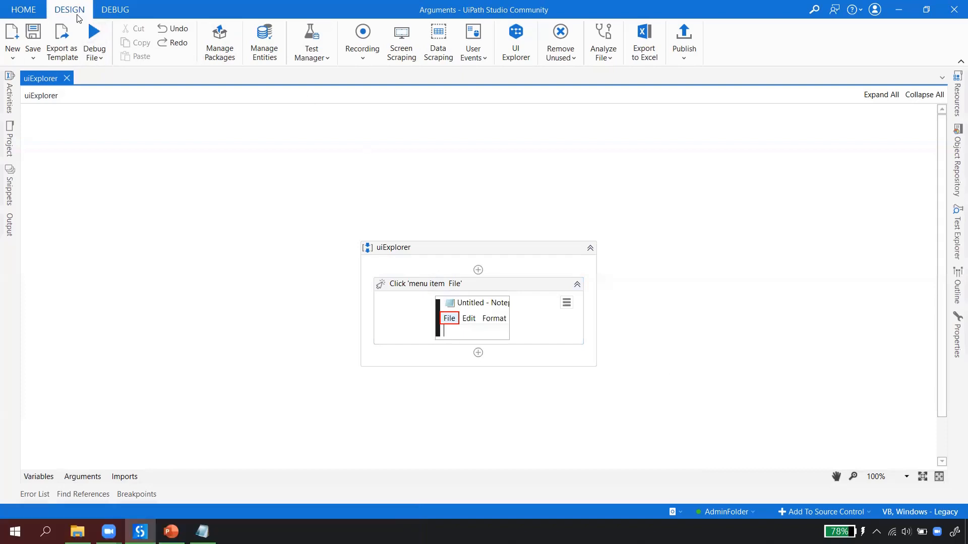
Step: Open the standalone UI Explorer, reposition its window to view its panes, and return to the workflow
{"action": "left_click", "coordinate": [519, 50]}
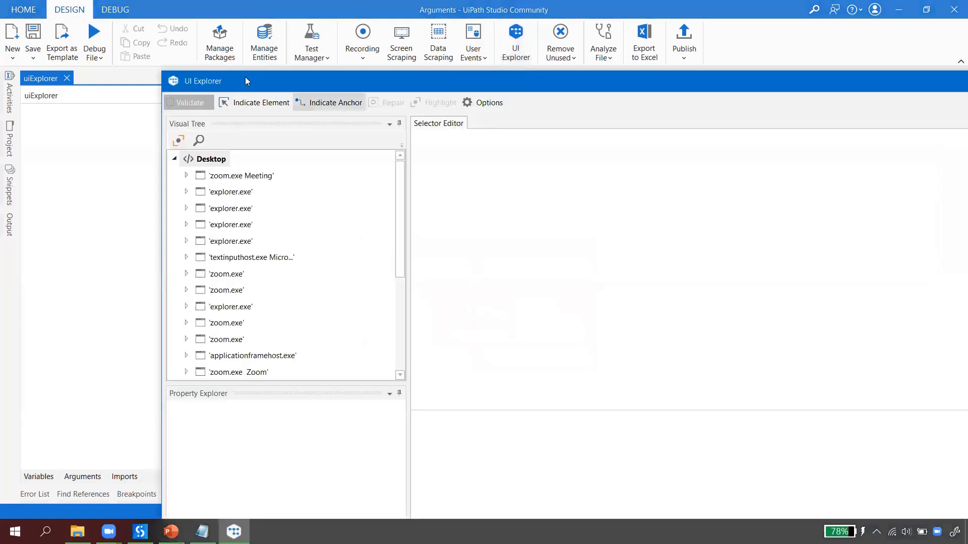
{"action": "left_click_drag", "start_coordinate": [330, 86], "coordinate": [191, 83]}
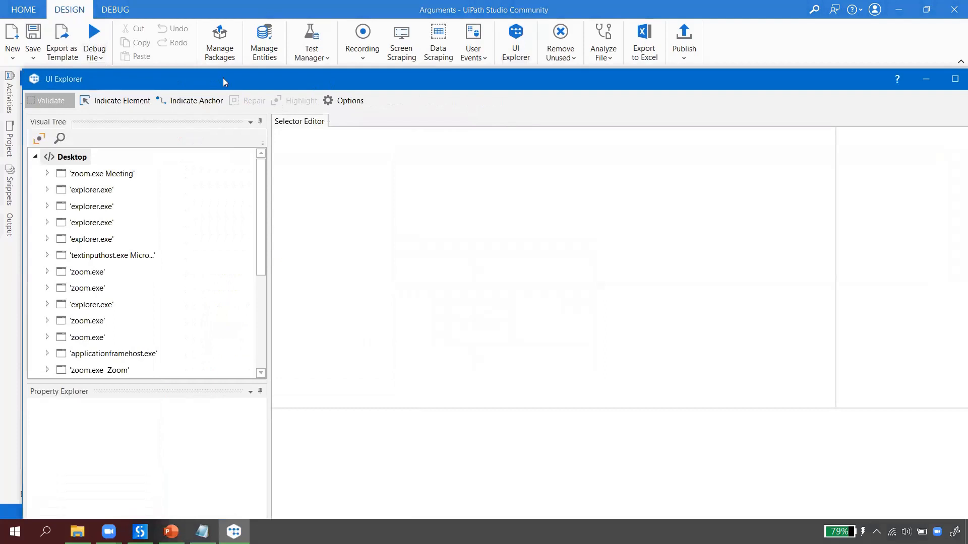
{"action": "left_click_drag", "start_coordinate": [224, 81], "coordinate": [100, 80]}
{"action": "left_click_drag", "start_coordinate": [206, 83], "coordinate": [200, 217]}
{"action": "left_click", "coordinate": [851, 211]}
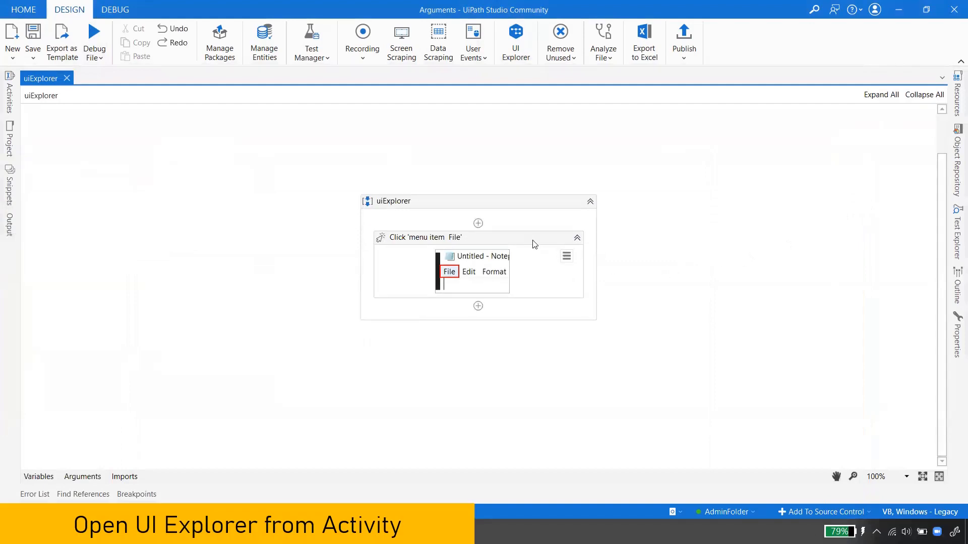
Step: Open the Click activity's selector in UI Explorer, examine it, and close the window
{"action": "left_click", "coordinate": [519, 244]}
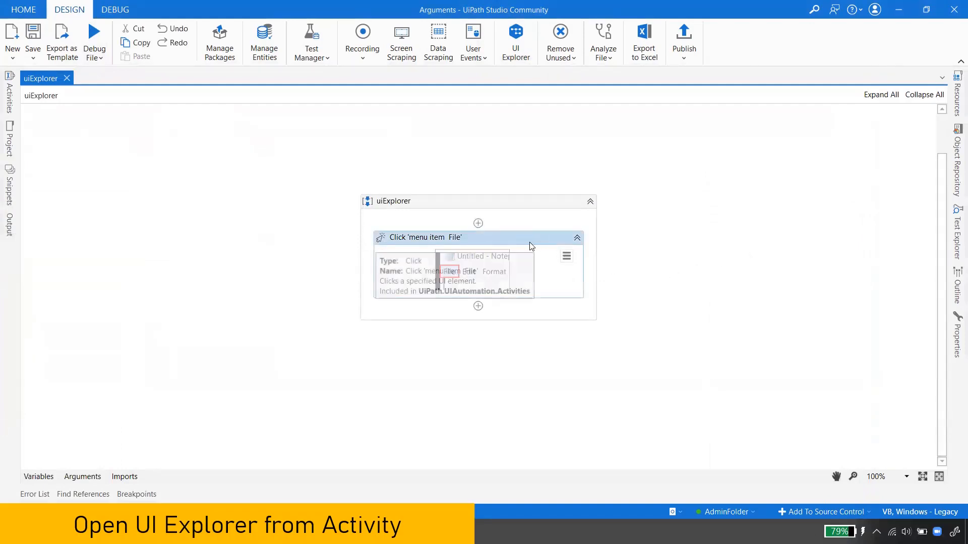
{"action": "left_click", "coordinate": [567, 257]}
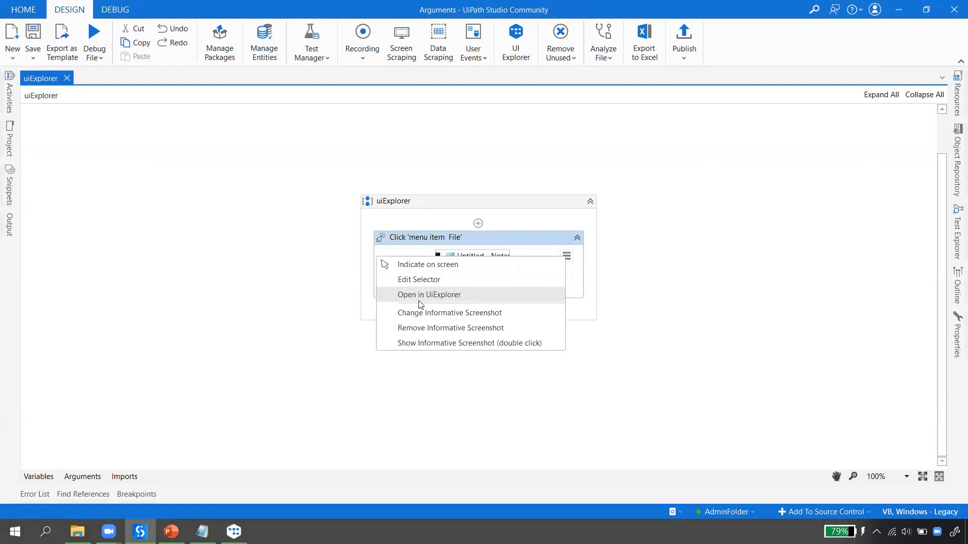
{"action": "left_click", "coordinate": [448, 298]}
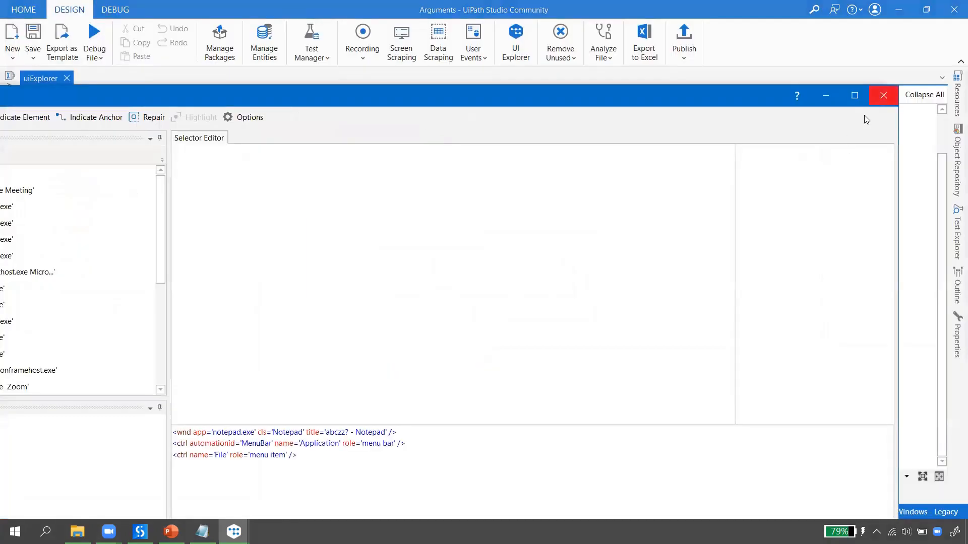
{"action": "left_click", "coordinate": [884, 95]}
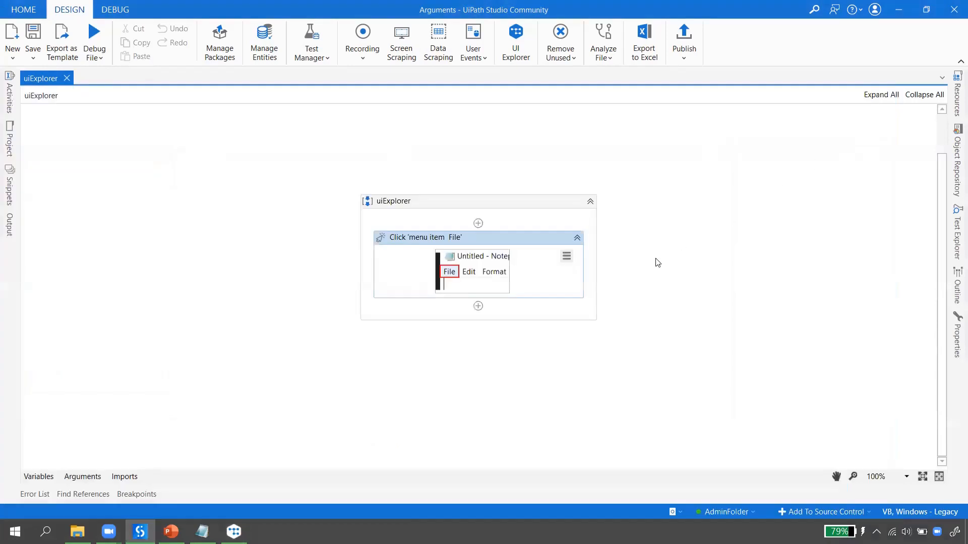
Step: Edit the Click activity's selector so its window title reads "abcxxx? - Notepad"
{"action": "left_click", "coordinate": [572, 255]}
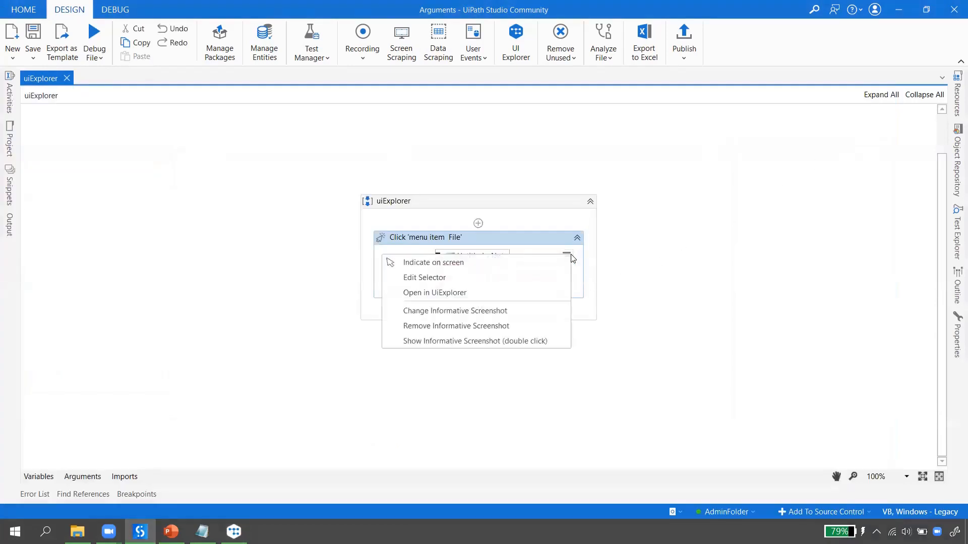
{"action": "left_click", "coordinate": [443, 279]}
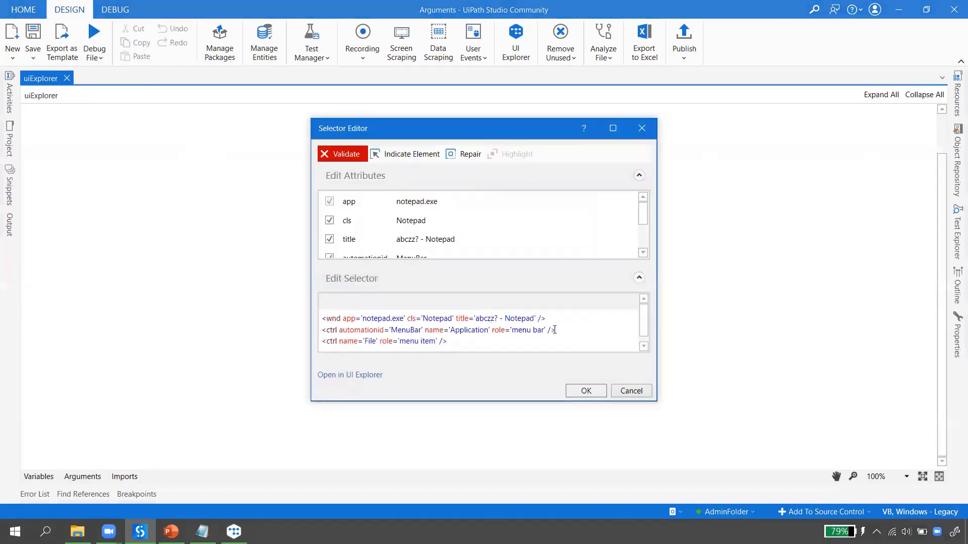
{"action": "key", "text": "BackSpace"}
{"action": "key", "text": "BackSpace"}
{"action": "type", "text": "xxx"}
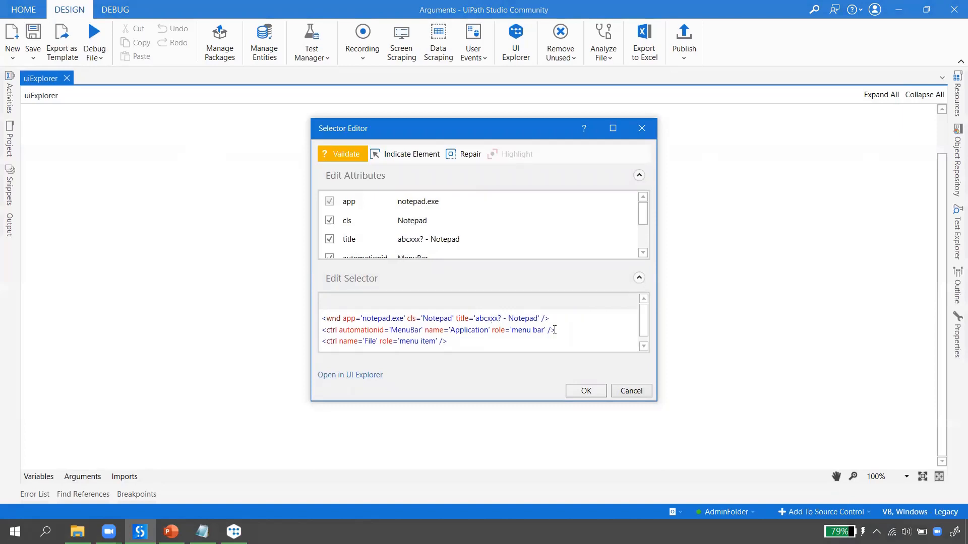
Step: Open the selector in UI Explorer, then reposition and resize the window so all its panes fit on screen
{"action": "left_click", "coordinate": [338, 375]}
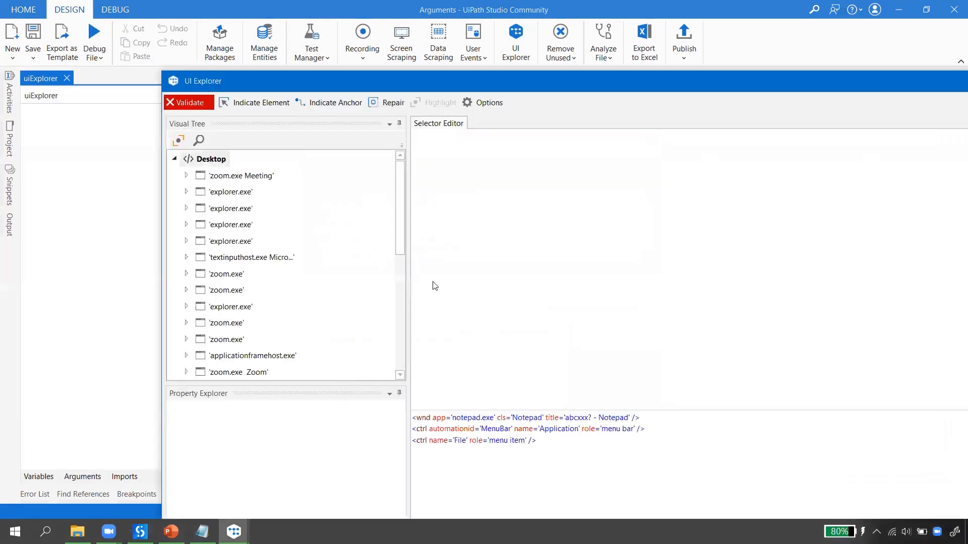
{"action": "left_click_drag", "start_coordinate": [256, 77], "coordinate": [110, 60]}
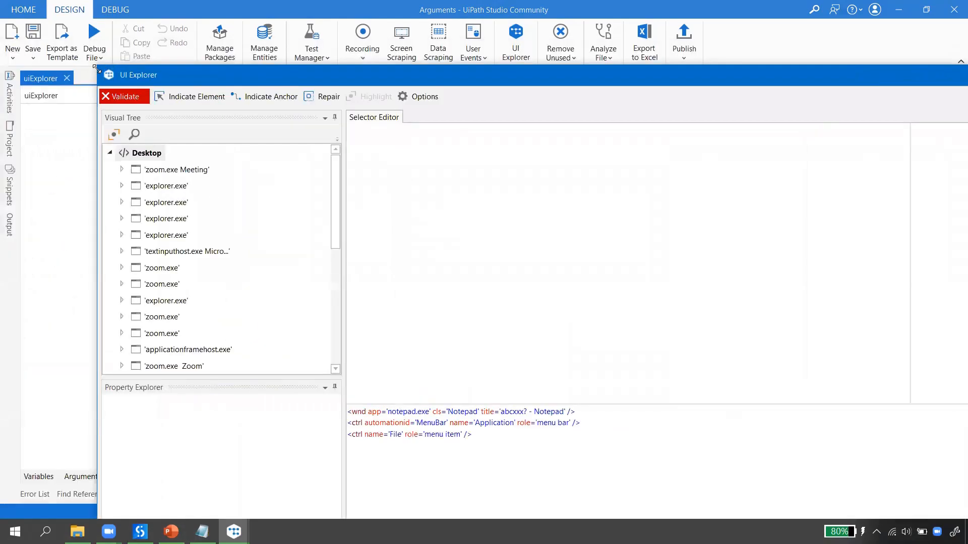
{"action": "left_click_drag", "start_coordinate": [97, 69], "coordinate": [275, 216]}
{"action": "left_click_drag", "start_coordinate": [398, 219], "coordinate": [164, 84]}
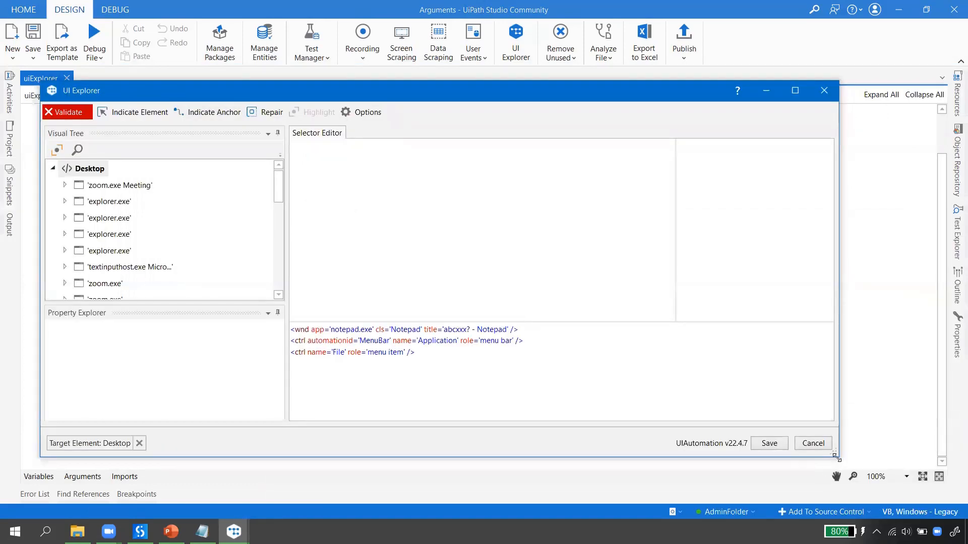
{"action": "left_click_drag", "start_coordinate": [836, 458], "coordinate": [883, 518]}
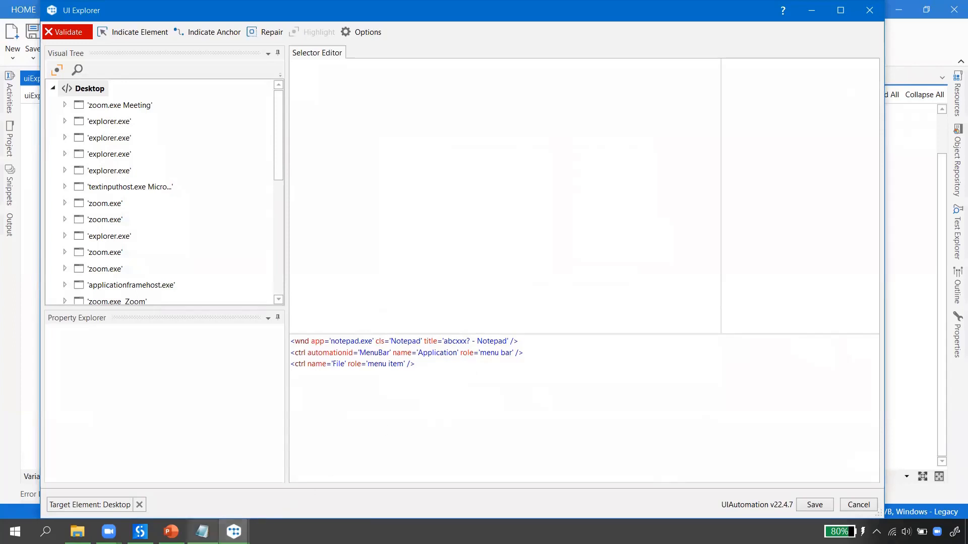
Step: Move Notepad beside the selector text, set the selector's window title to "abczzz.txt - Notepad" to match it, and validate the selector
{"action": "left_click", "coordinate": [202, 531]}
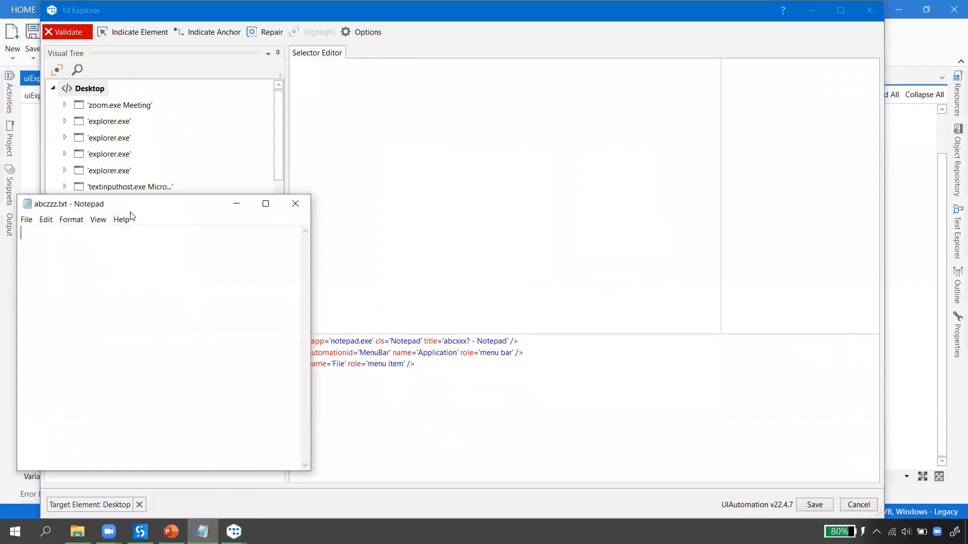
{"action": "left_click_drag", "start_coordinate": [49, 207], "coordinate": [602, 275]}
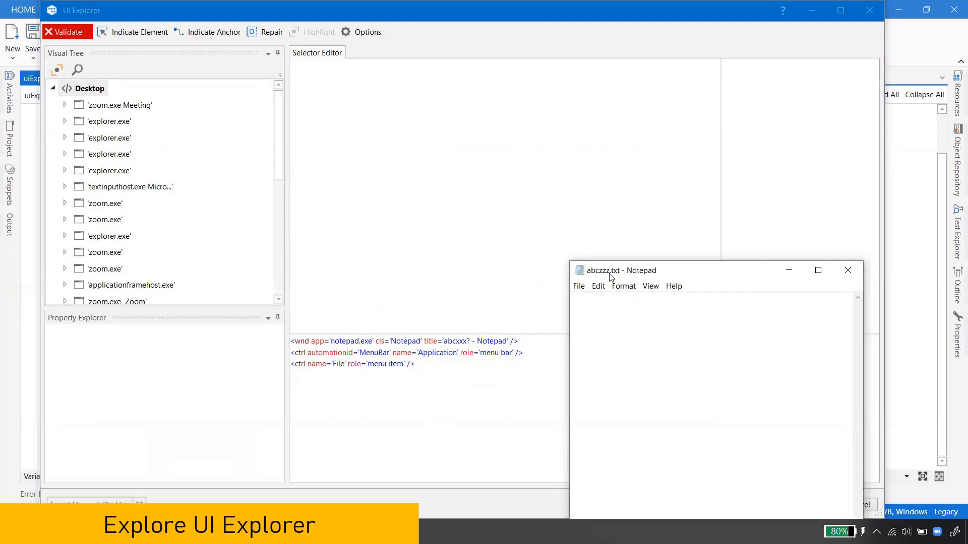
{"action": "left_click", "coordinate": [468, 341]}
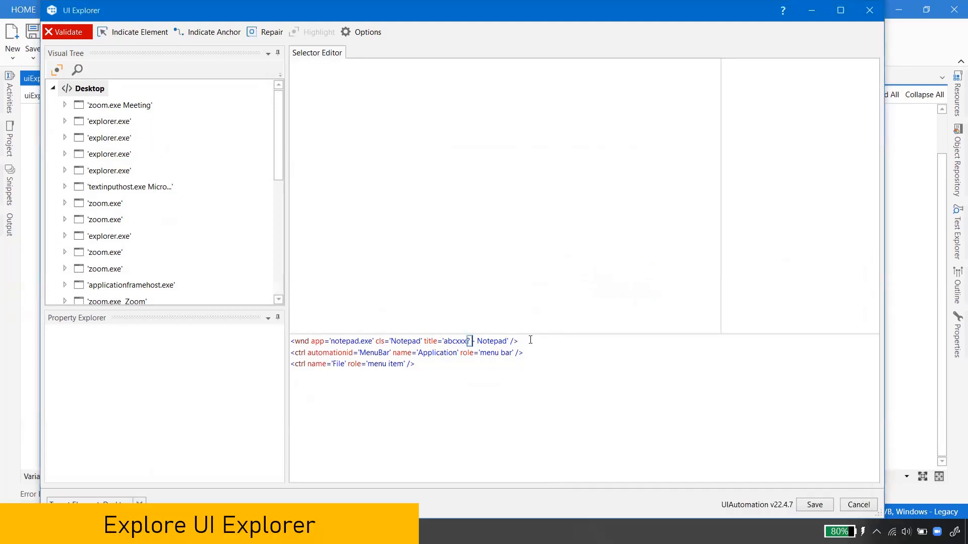
{"action": "key", "text": "BackSpace"}
{"action": "key", "text": "BackSpace"}
{"action": "key", "text": "BackSpace"}
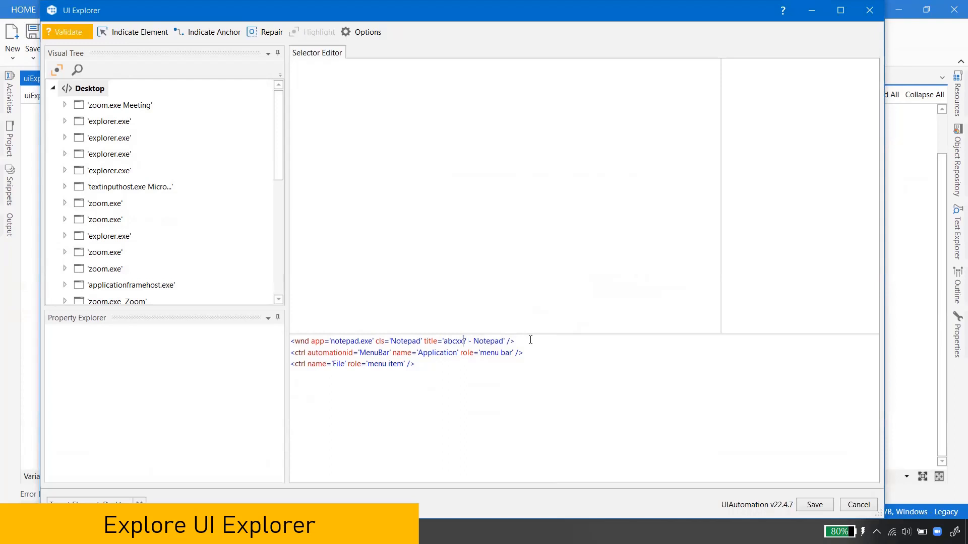
{"action": "type", "text": "zzz"}
{"action": "type", "text": ".txt"}
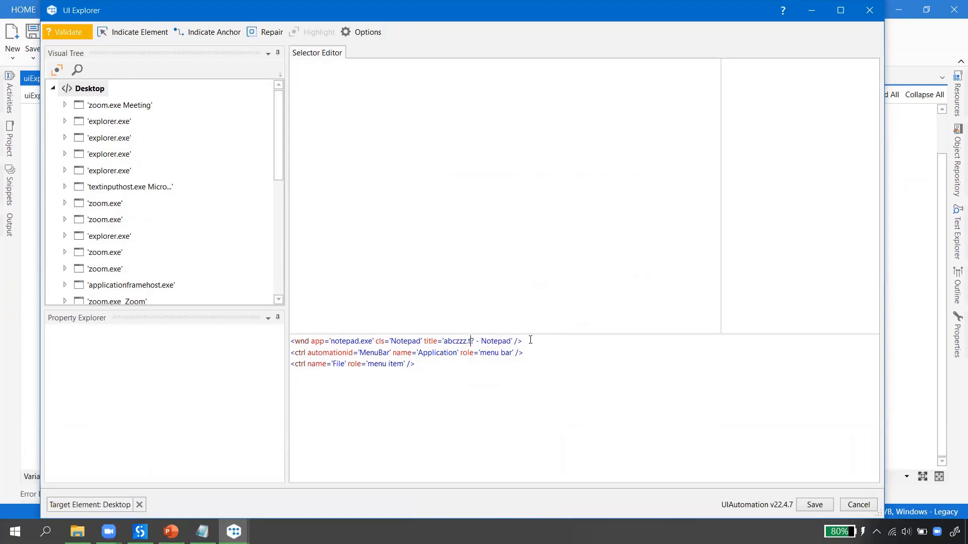
{"action": "key", "text": "Right"}
{"action": "key", "text": "BackSpace"}
{"action": "left_click", "coordinate": [76, 35]}
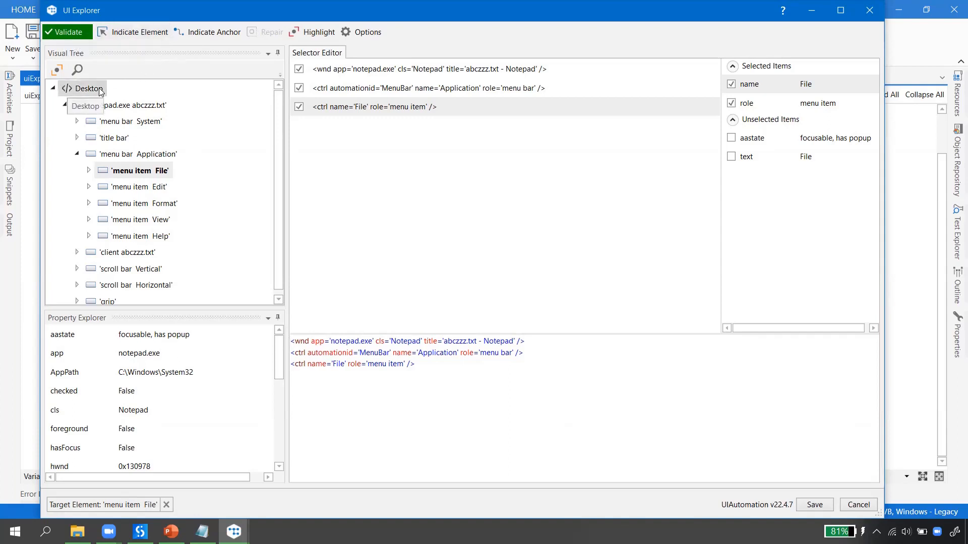
Step: Highlight the selector's target element in Notepad, turn the highlight off, and compare the Notepad title with the selector
{"action": "left_click", "coordinate": [311, 33]}
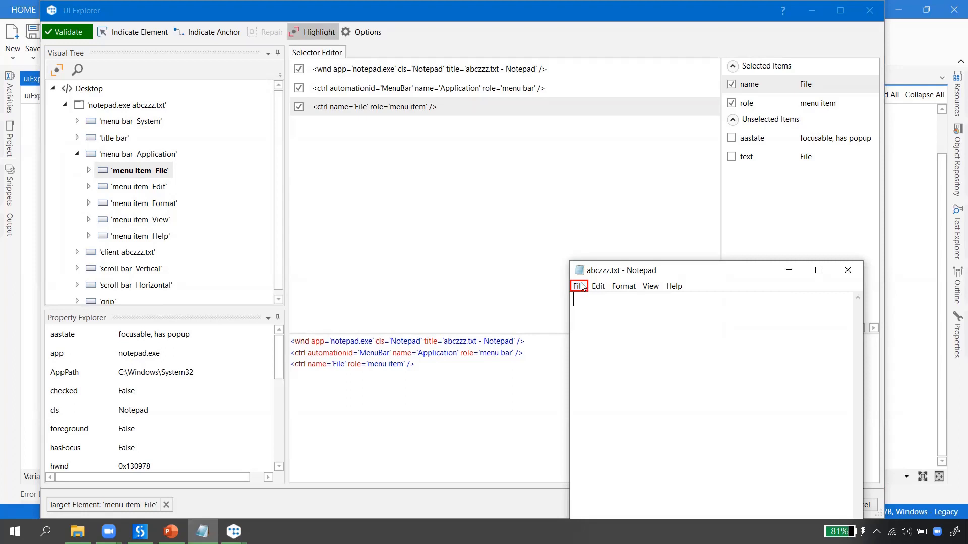
{"action": "left_click", "coordinate": [312, 32]}
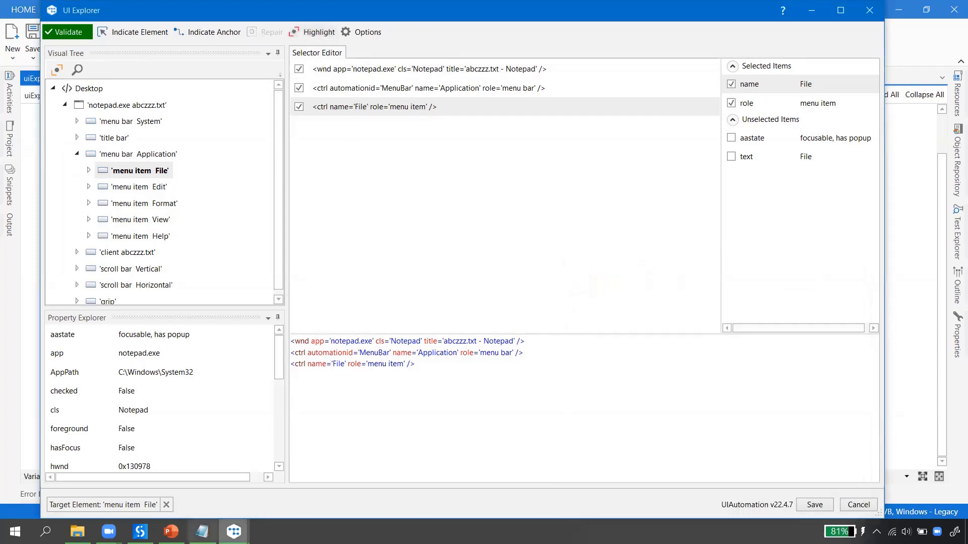
{"action": "left_click", "coordinate": [202, 532]}
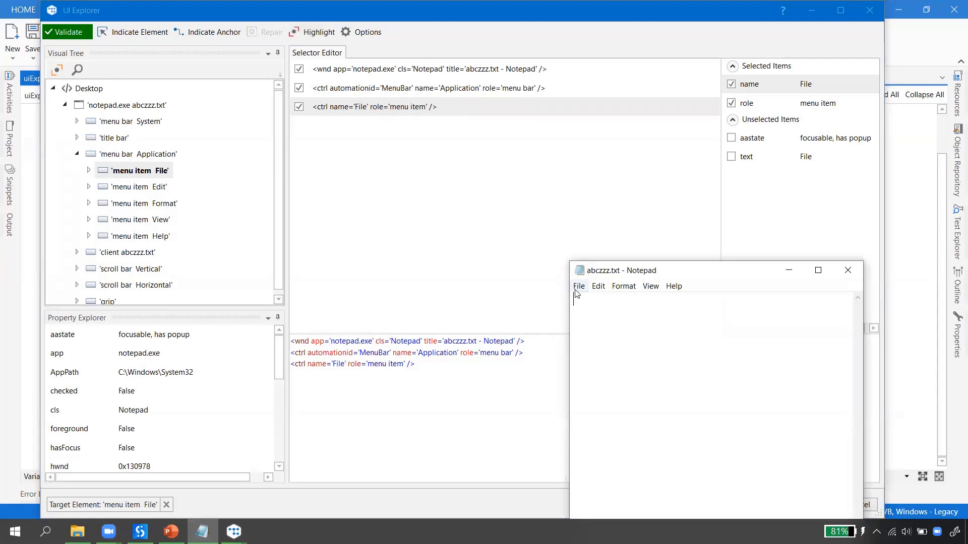
{"action": "left_click", "coordinate": [465, 359]}
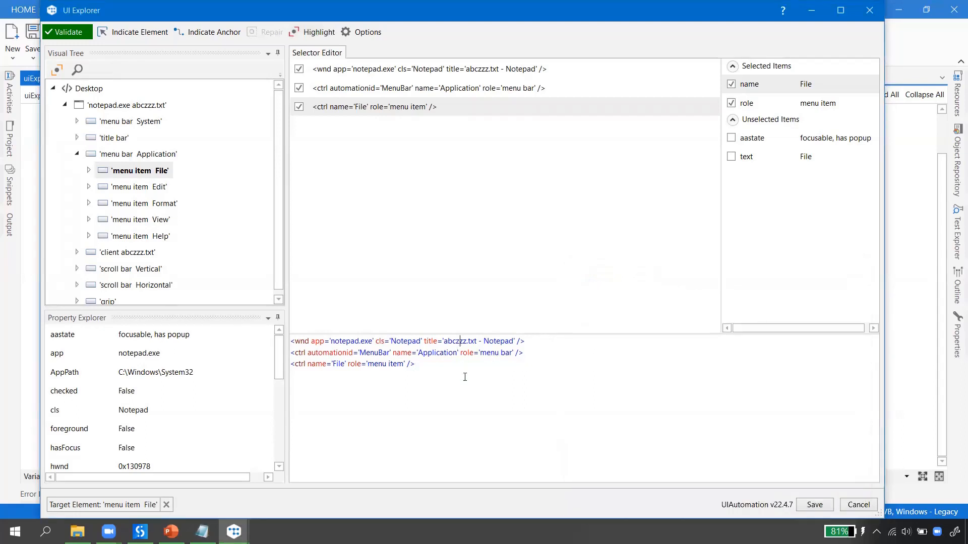
{"action": "left_click", "coordinate": [203, 531]}
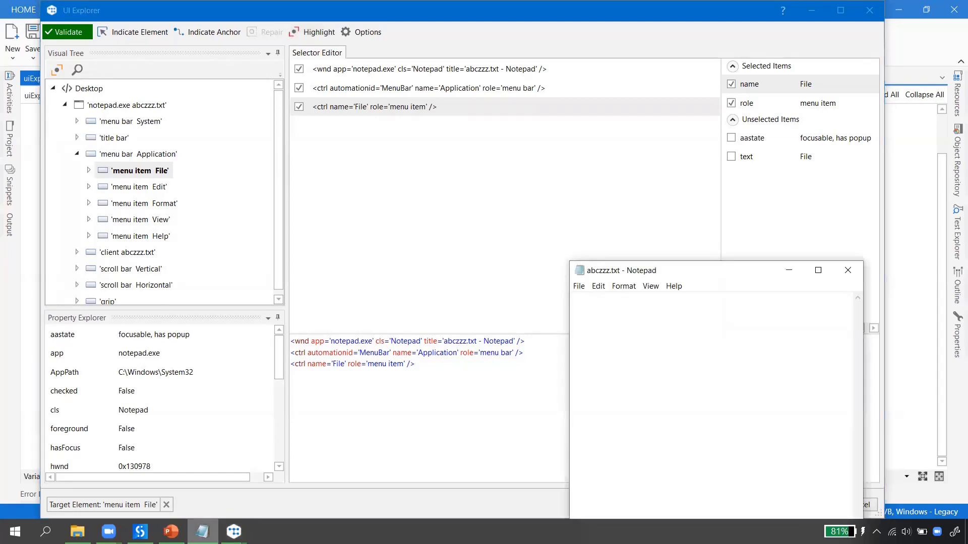
Step: Replace "zzz" in the selector's window title with the wildcards "???" and validate the selector
{"action": "left_click", "coordinate": [460, 342]}
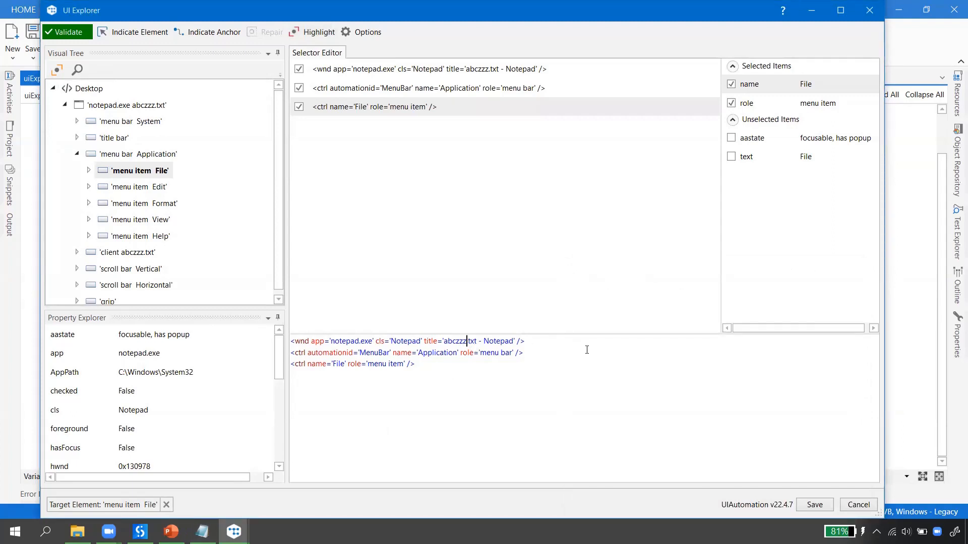
{"action": "key", "text": "BackSpace"}
{"action": "key", "text": "BackSpace"}
{"action": "key", "text": "BackSpace"}
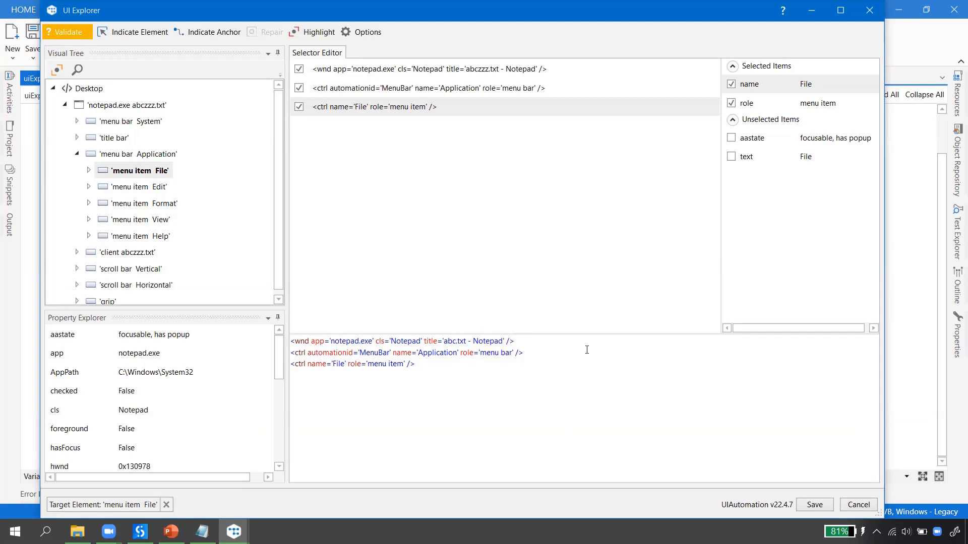
{"action": "type", "text": "???"}
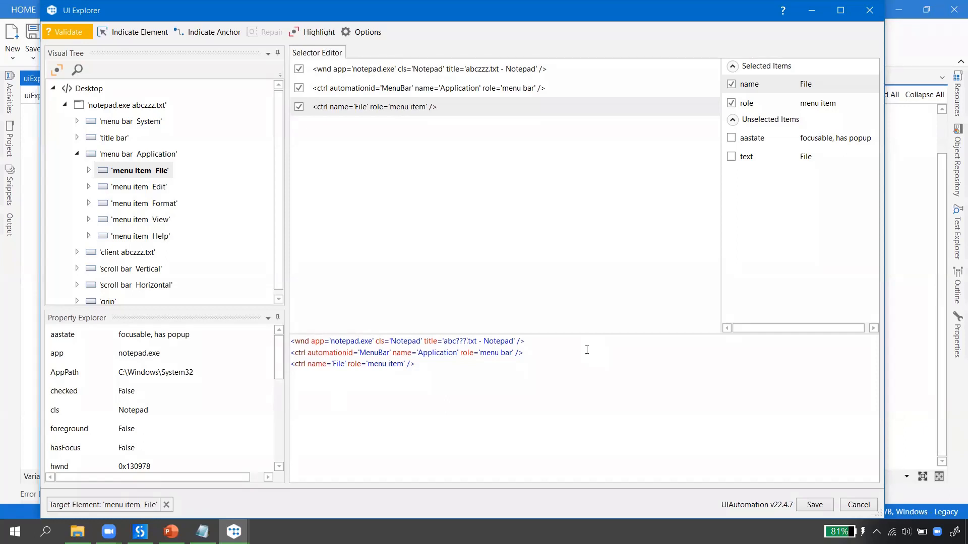
{"action": "left_click", "coordinate": [59, 31]}
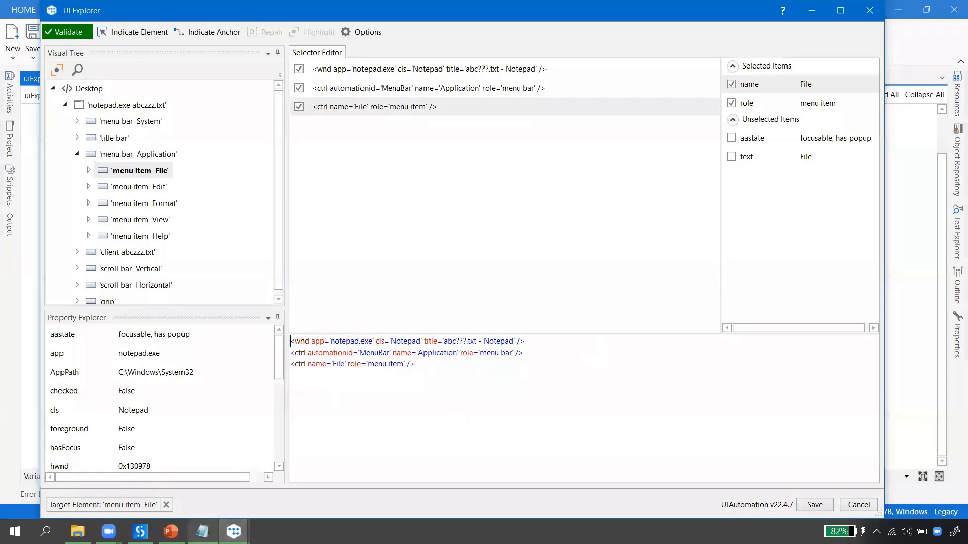
Step: Shorten the selector's window title to "abc?.txt - Notepad", compare it with the Notepad title, and validate the selector
{"action": "left_click", "coordinate": [202, 531]}
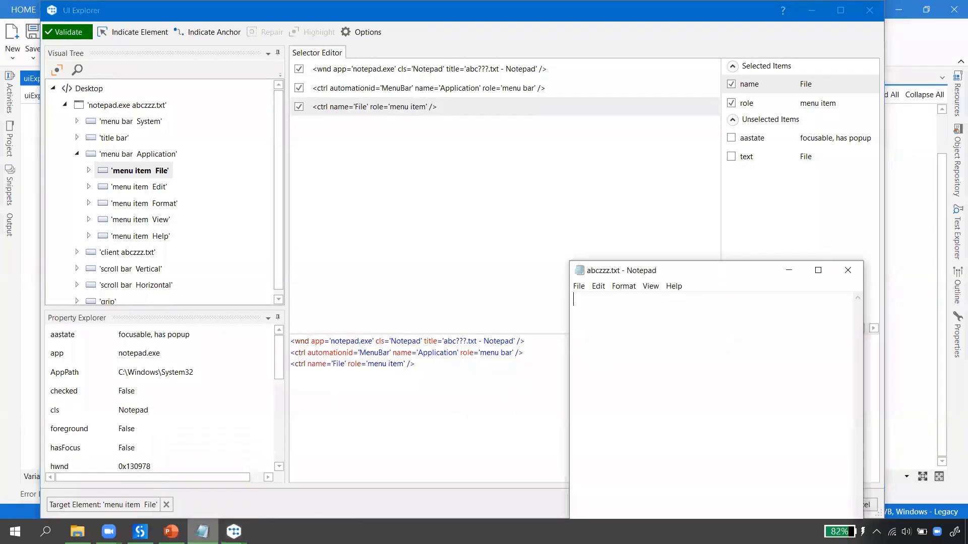
{"action": "left_click", "coordinate": [467, 342]}
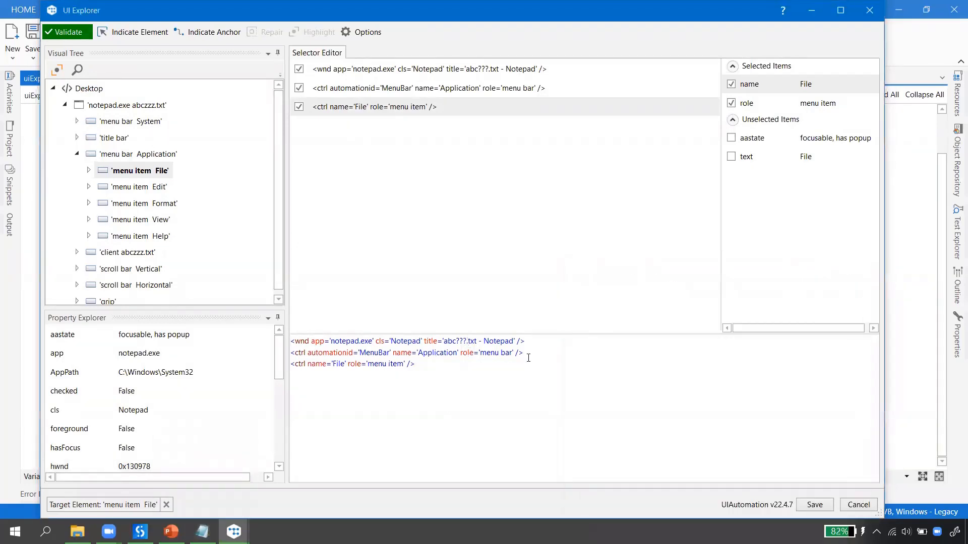
{"action": "key", "text": "BackSpace"}
{"action": "key", "text": "BackSpace"}
{"action": "key", "text": "BackSpace"}
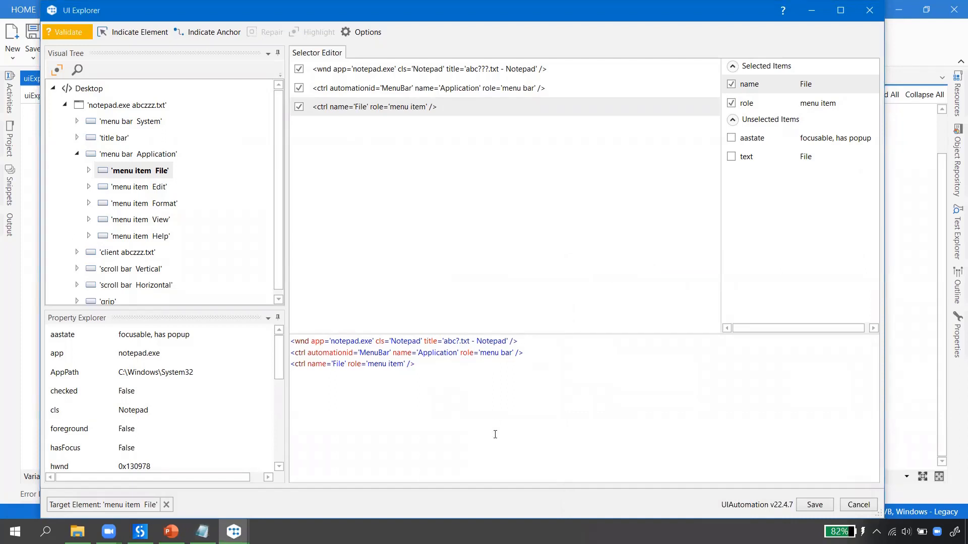
{"action": "left_click", "coordinate": [202, 532]}
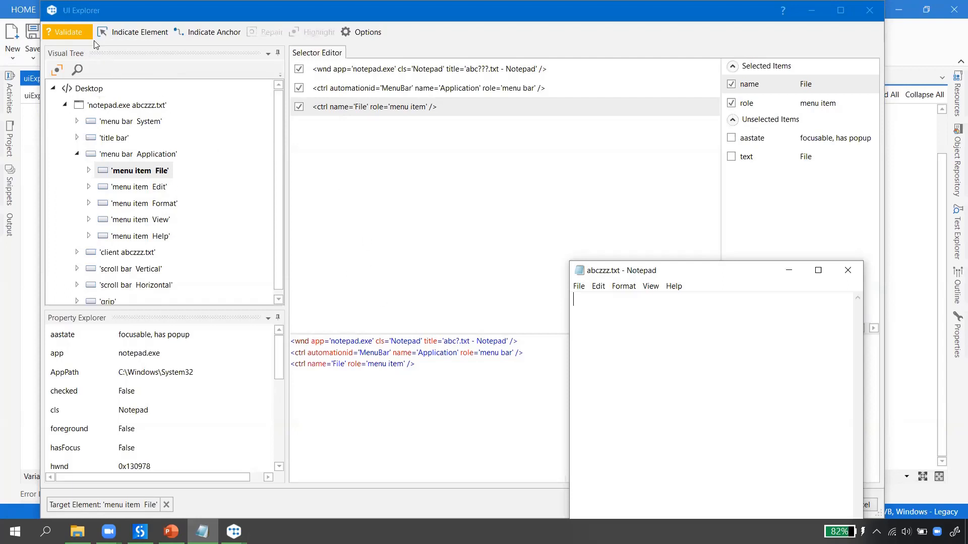
{"action": "left_click", "coordinate": [67, 30]}
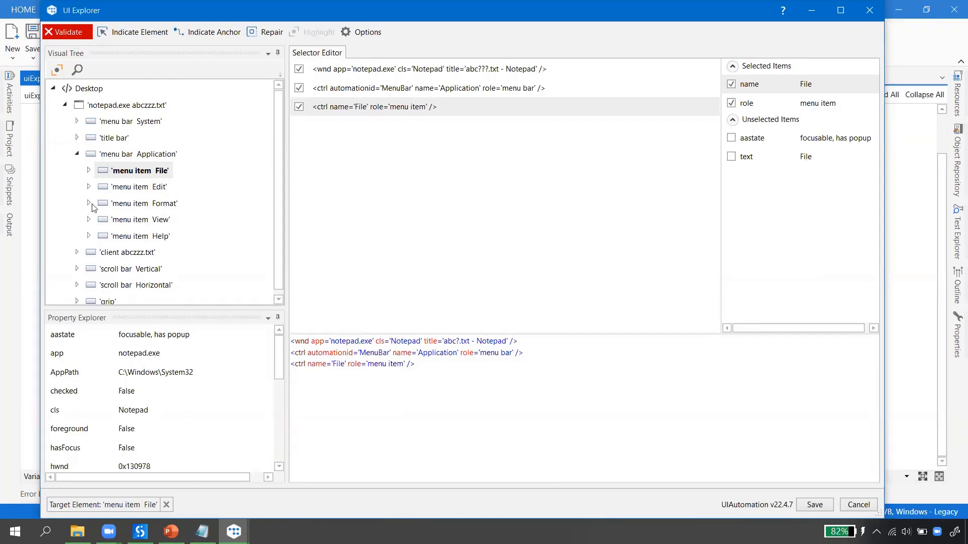
Step: Replace the "?" wildcard in the selector's window title with "*" to read "abc*.txt - Notepad", and validate the selector
{"action": "left_click", "coordinate": [203, 531]}
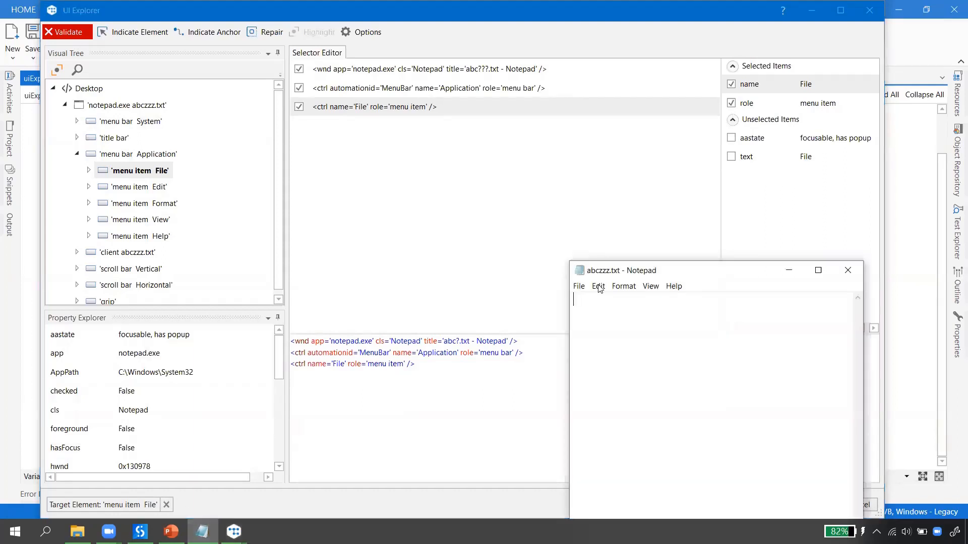
{"action": "left_click", "coordinate": [460, 341]}
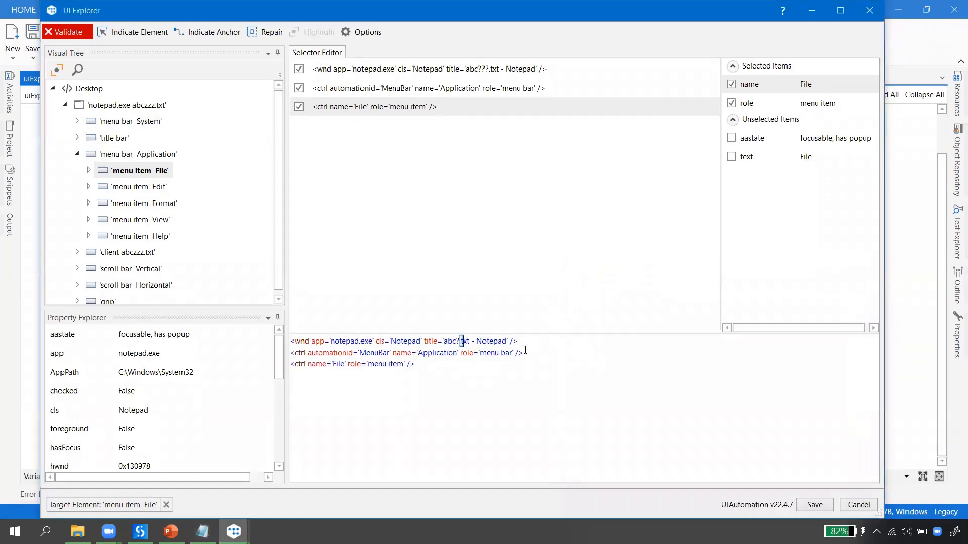
{"action": "key", "text": "BackSpace"}
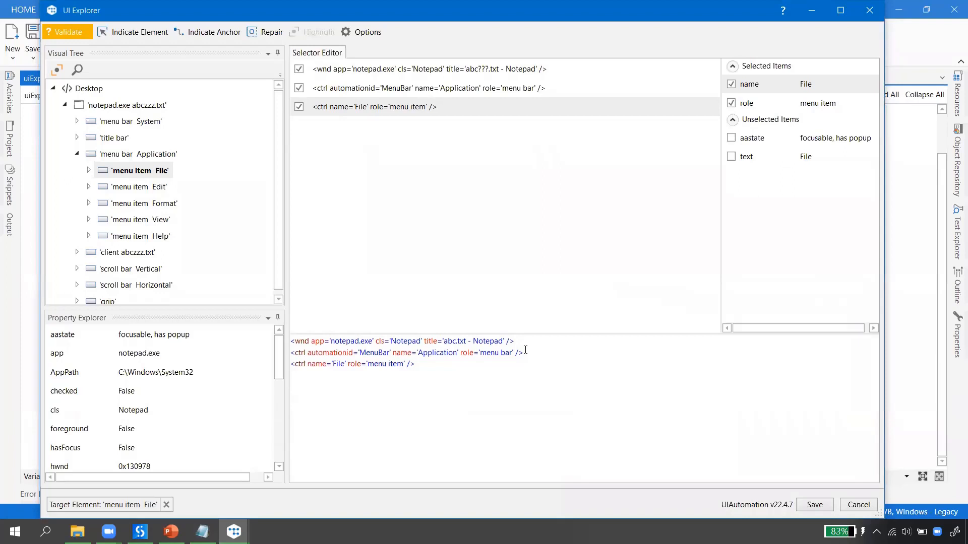
{"action": "type", "text": "*."}
{"action": "left_click", "coordinate": [69, 33]}
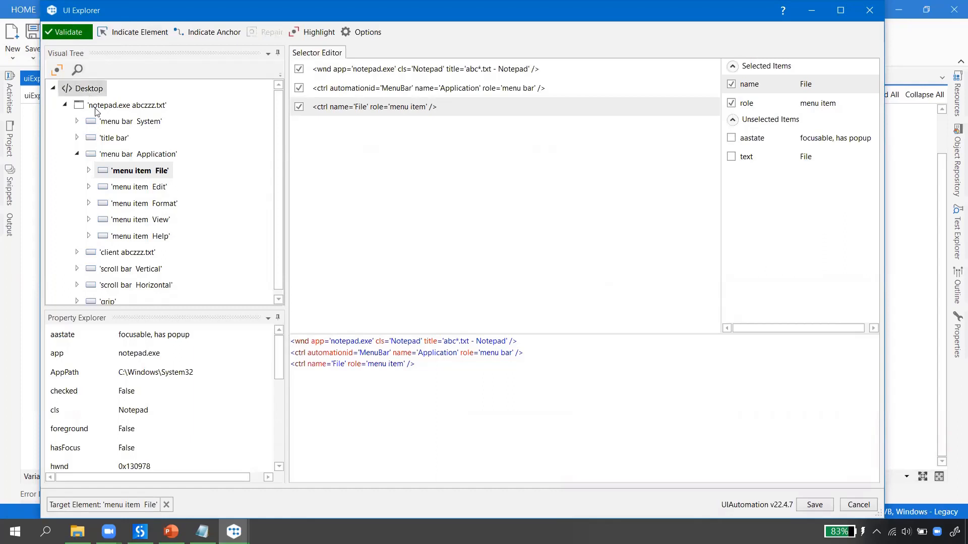
Step: Highlight the element matched by the "abc*.txt" selector in Notepad, turn the highlight off, and bring Notepad back into view
{"action": "left_click", "coordinate": [313, 37]}
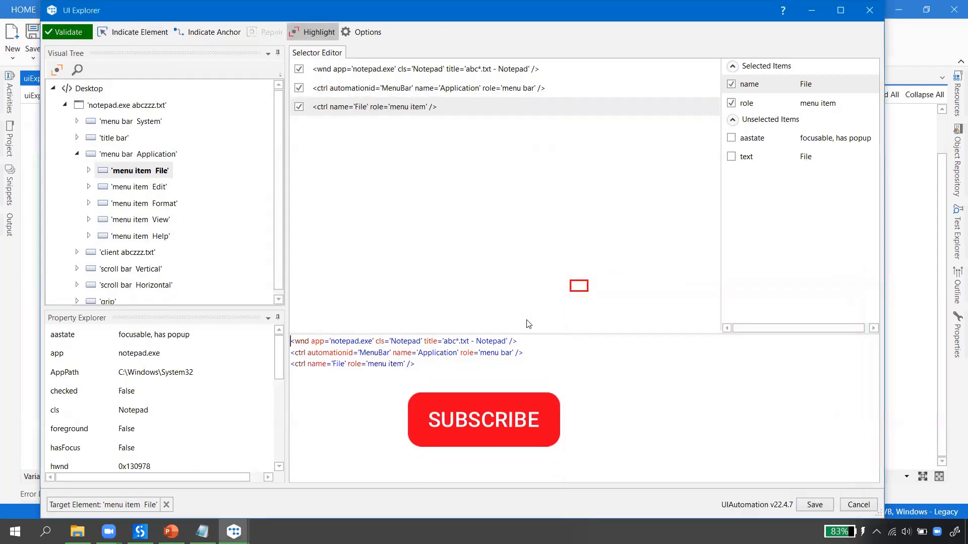
{"action": "left_click", "coordinate": [202, 532]}
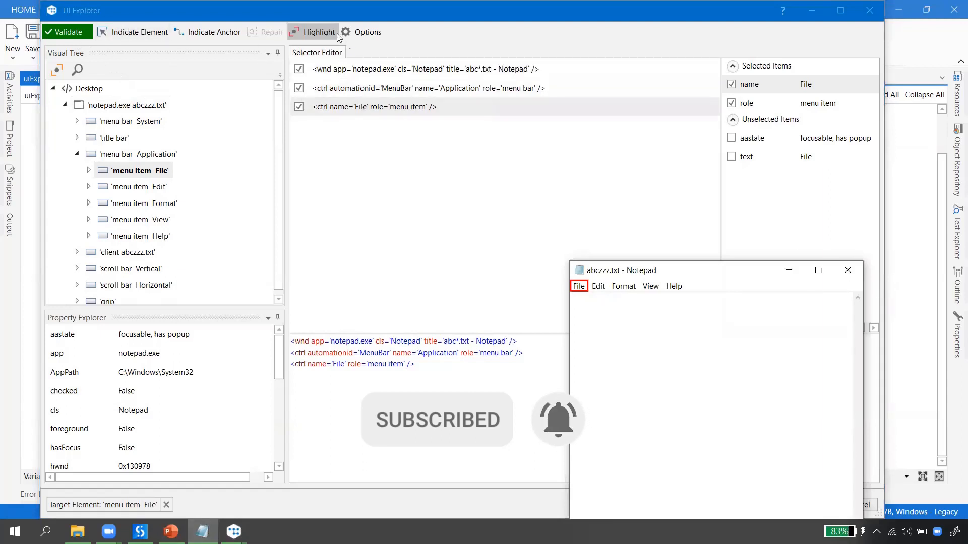
{"action": "left_click", "coordinate": [311, 33]}
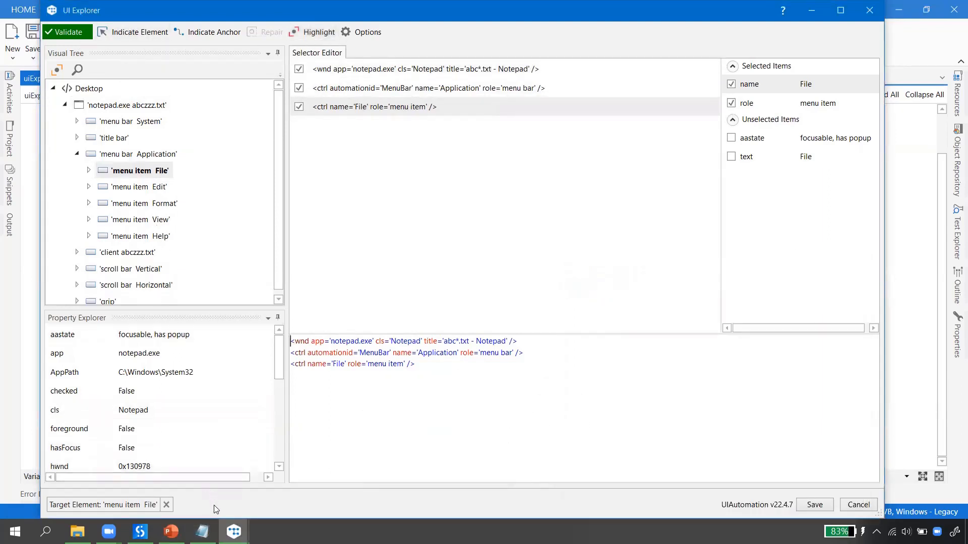
{"action": "left_click", "coordinate": [202, 531]}
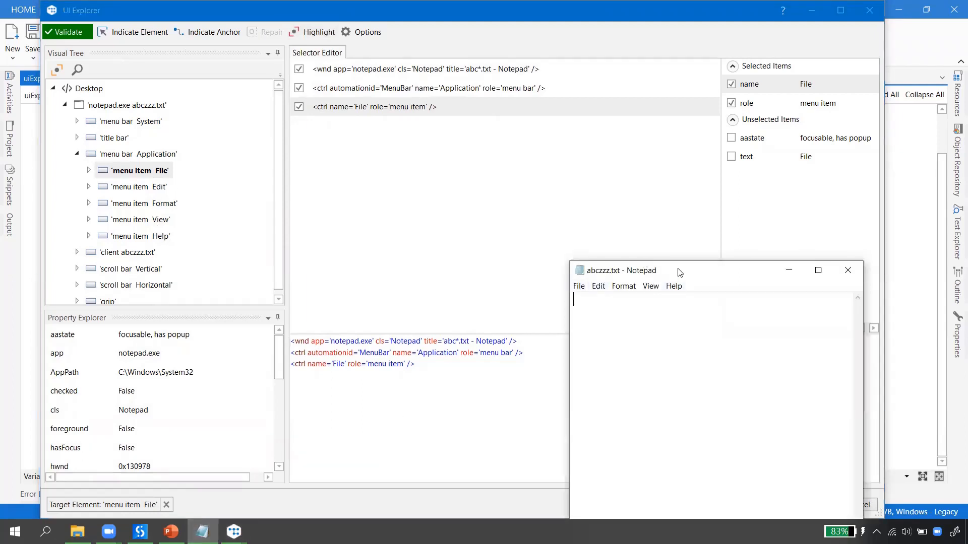
Step: Move the Notepad window beside the selector text, inspect its File menu, and return to UI Explorer
{"action": "left_click_drag", "start_coordinate": [674, 270], "coordinate": [541, 154]}
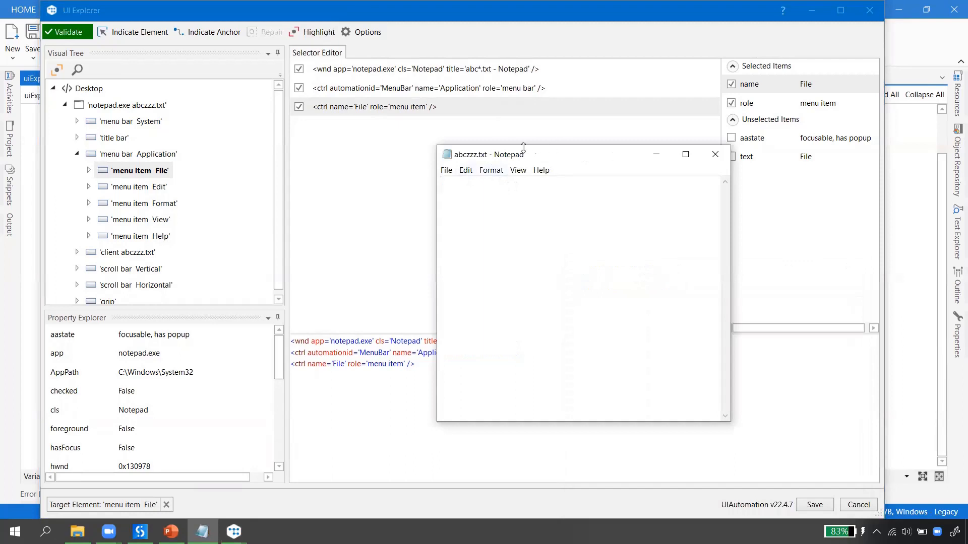
{"action": "left_click", "coordinate": [445, 171]}
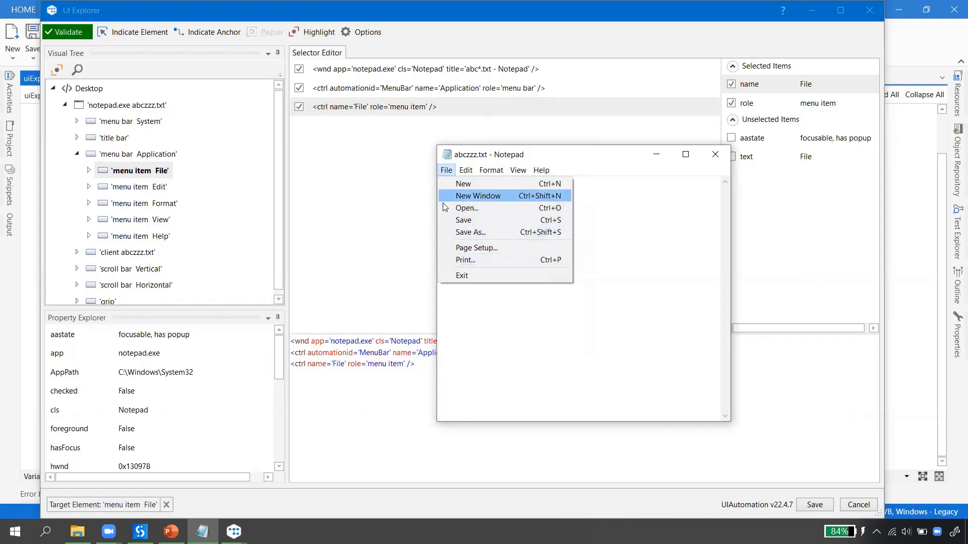
{"action": "left_click", "coordinate": [398, 202]}
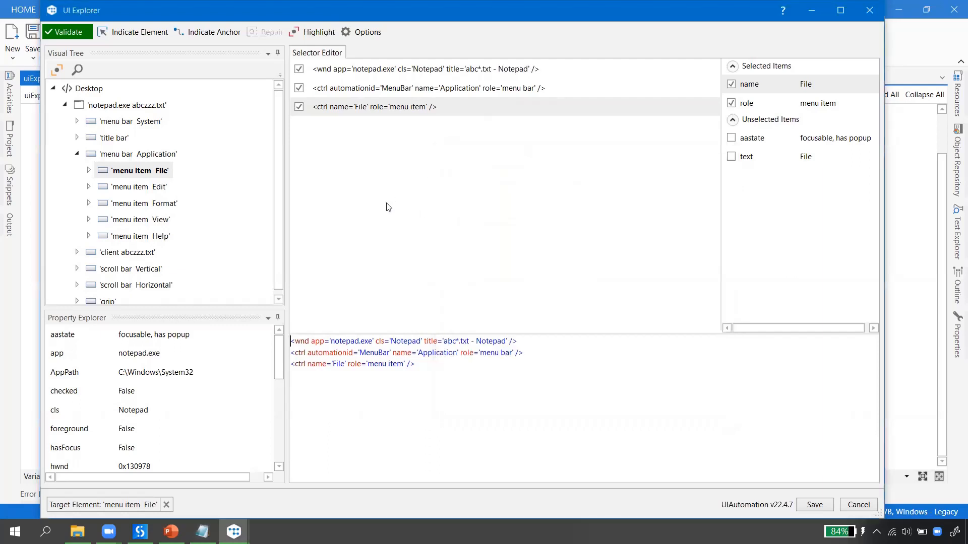
Step: Collapse and re-expand the notepad.exe node in the Visual Tree, and look through its child elements
{"action": "left_click", "coordinate": [65, 105]}
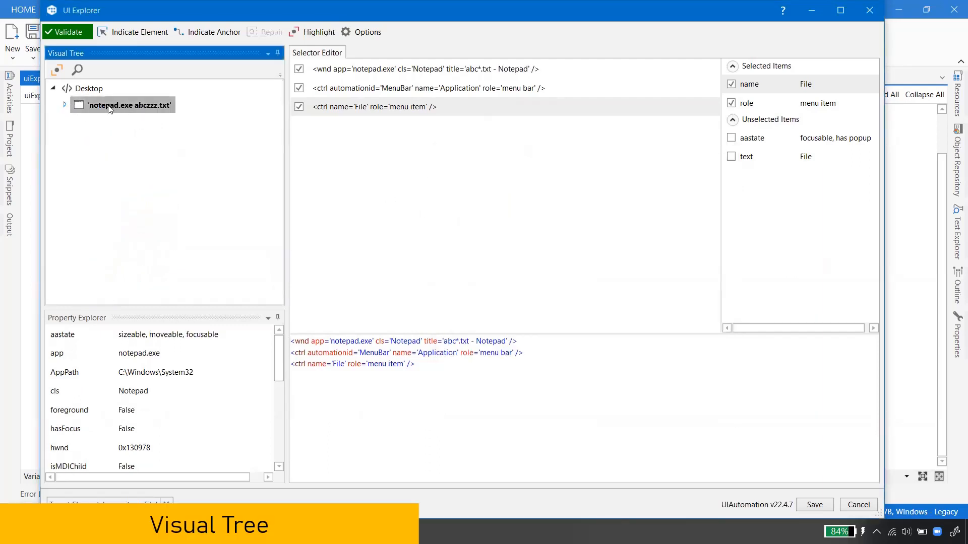
{"action": "left_click", "coordinate": [65, 105]}
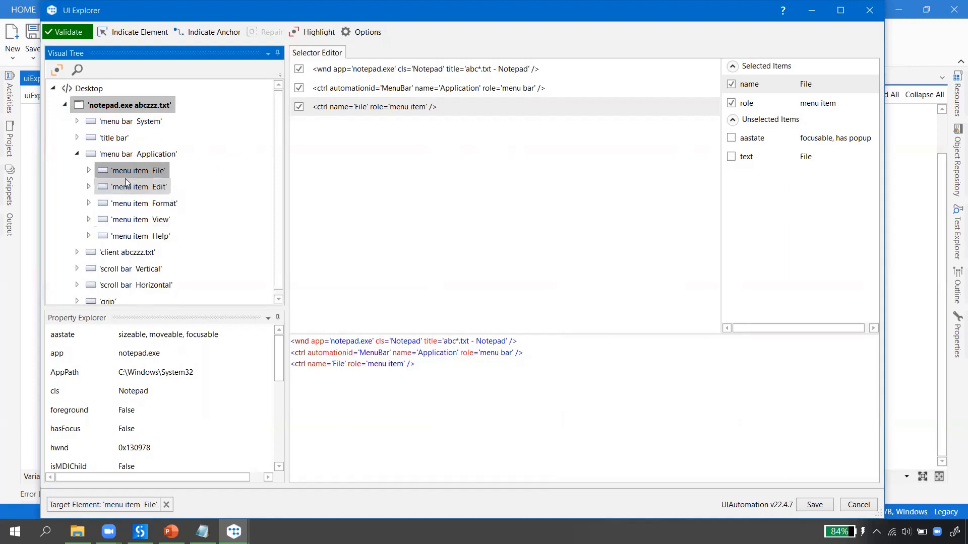
{"action": "scroll", "coordinate": [121, 114], "scroll_direction": "down", "scroll_amount": 1}
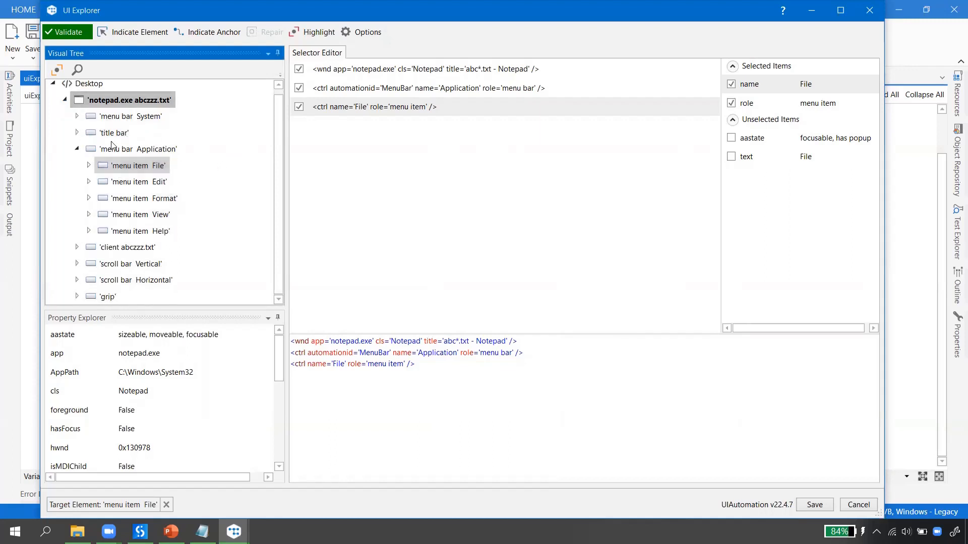
{"action": "scroll", "coordinate": [131, 125], "scroll_direction": "up", "scroll_amount": 1}
{"action": "scroll", "coordinate": [130, 130], "scroll_direction": "down", "scroll_amount": 1}
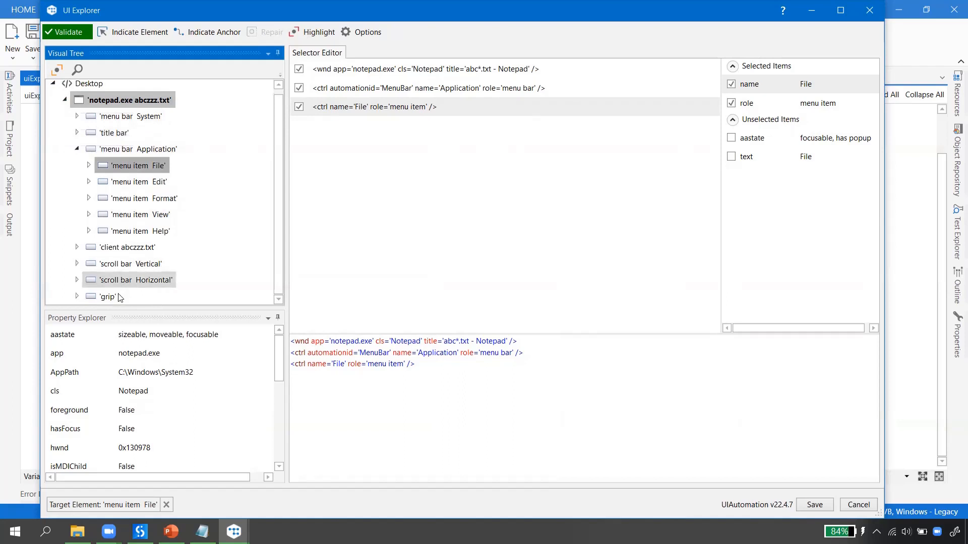
{"action": "scroll", "coordinate": [126, 263], "scroll_direction": "up", "scroll_amount": 1}
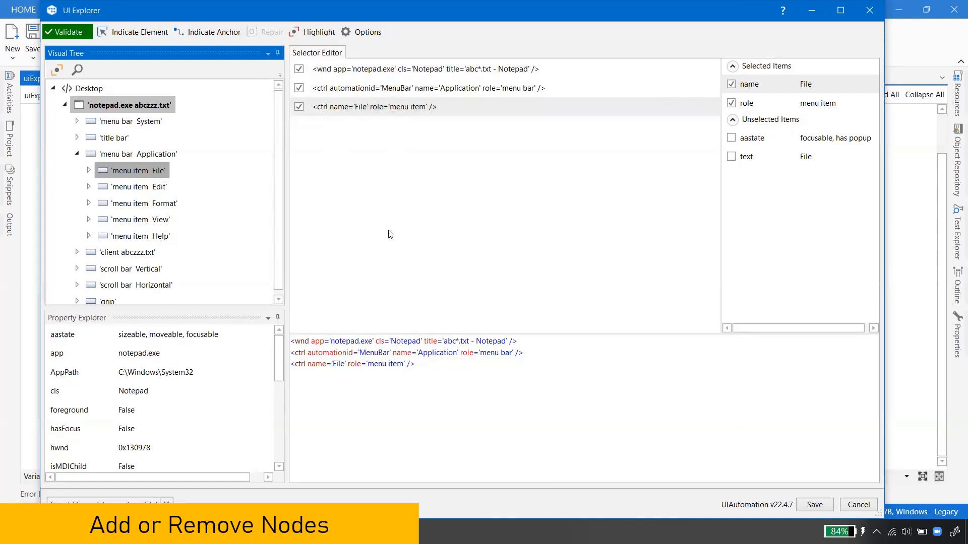
Step: Try excluding and re-including the selector's menu bar node, and add its text and aastate attributes
{"action": "left_click", "coordinate": [300, 88]}
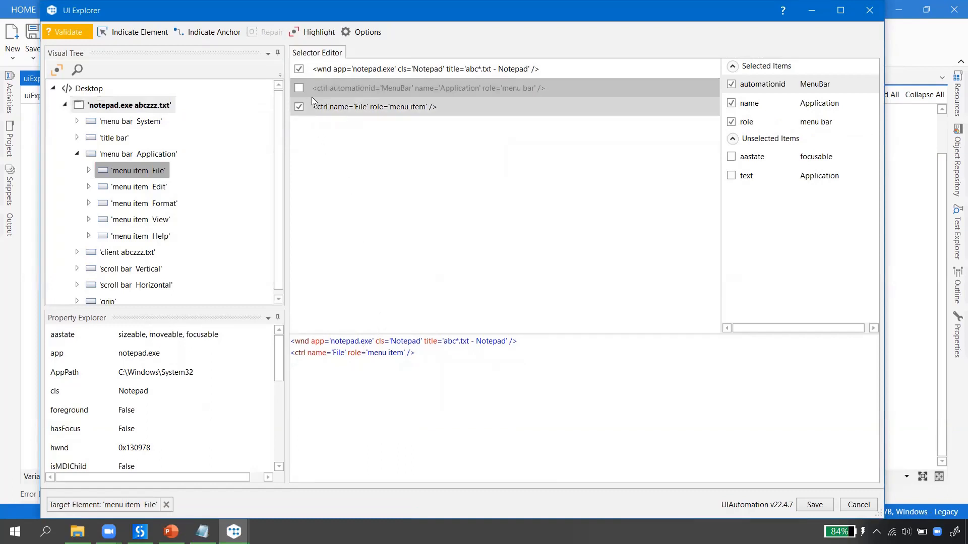
{"action": "left_click", "coordinate": [299, 88]}
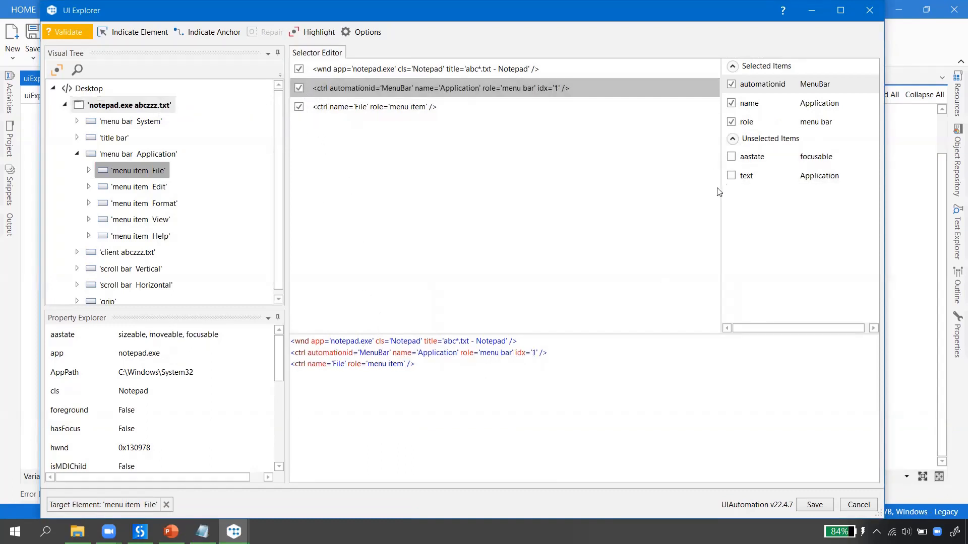
{"action": "left_click", "coordinate": [730, 176]}
{"action": "left_click", "coordinate": [731, 156]}
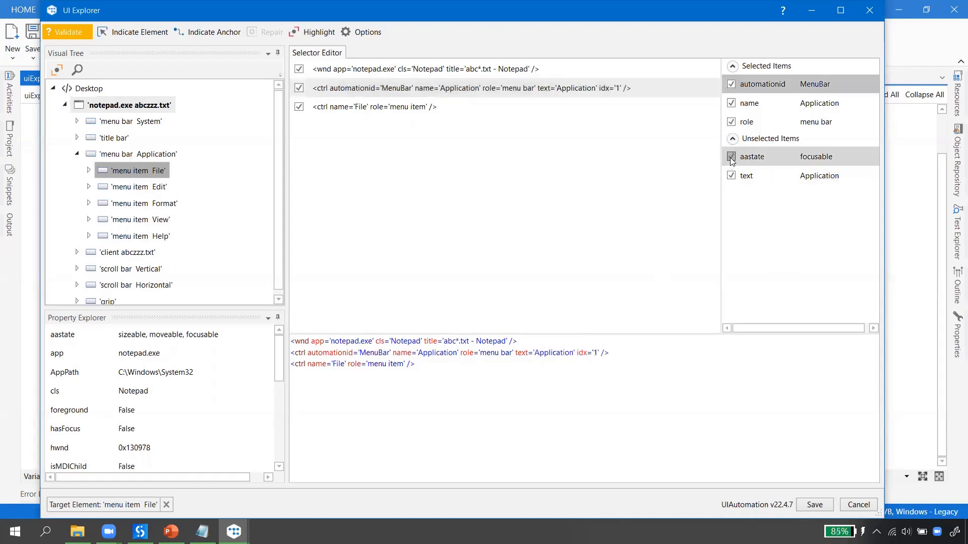
{"action": "left_click", "coordinate": [304, 72]}
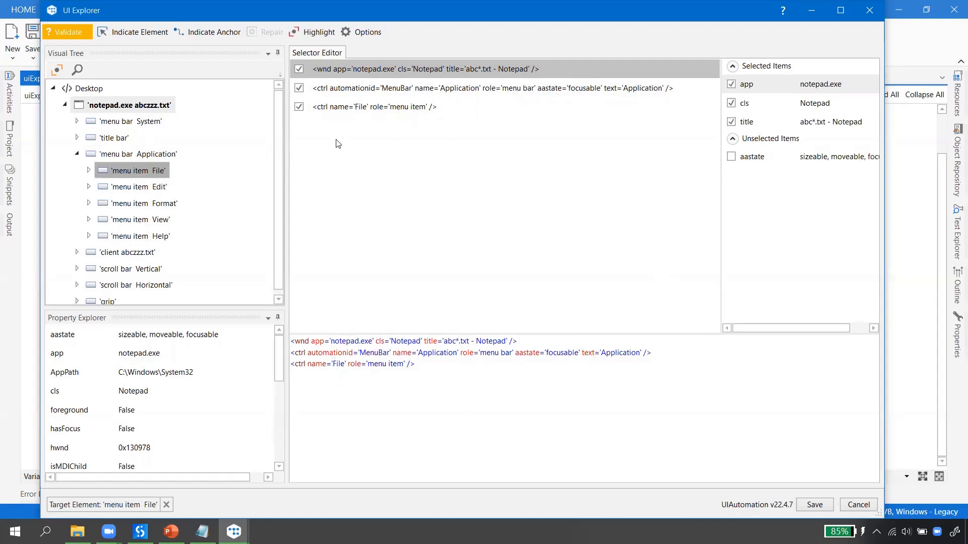
Step: Exclude the menu bar node from the selector, validate it, and highlight the matched File menu item
{"action": "left_click", "coordinate": [299, 88]}
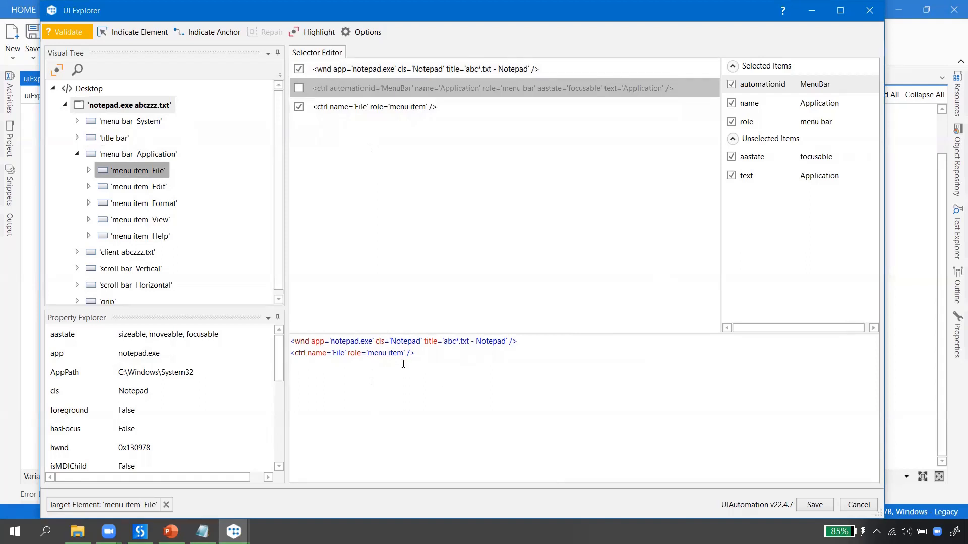
{"action": "left_click", "coordinate": [71, 31]}
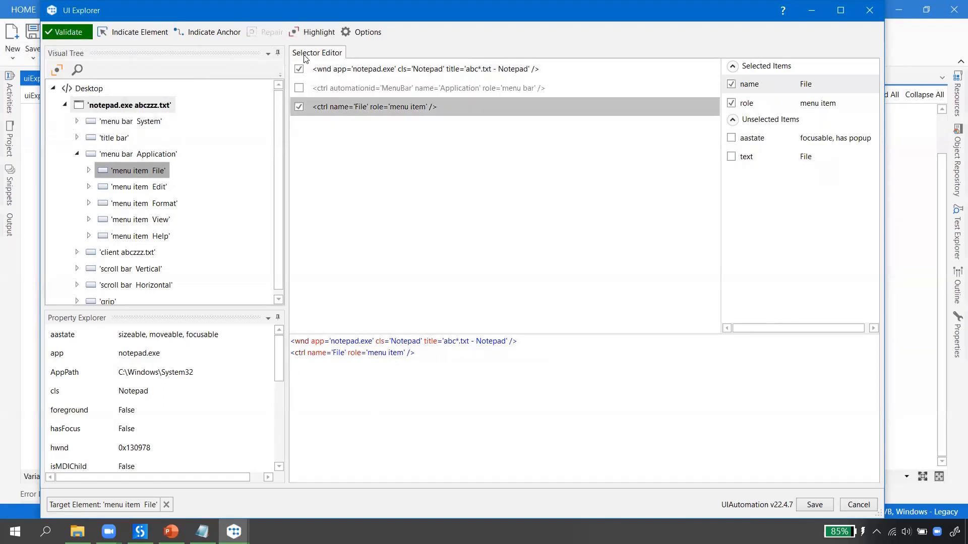
{"action": "left_click", "coordinate": [312, 32]}
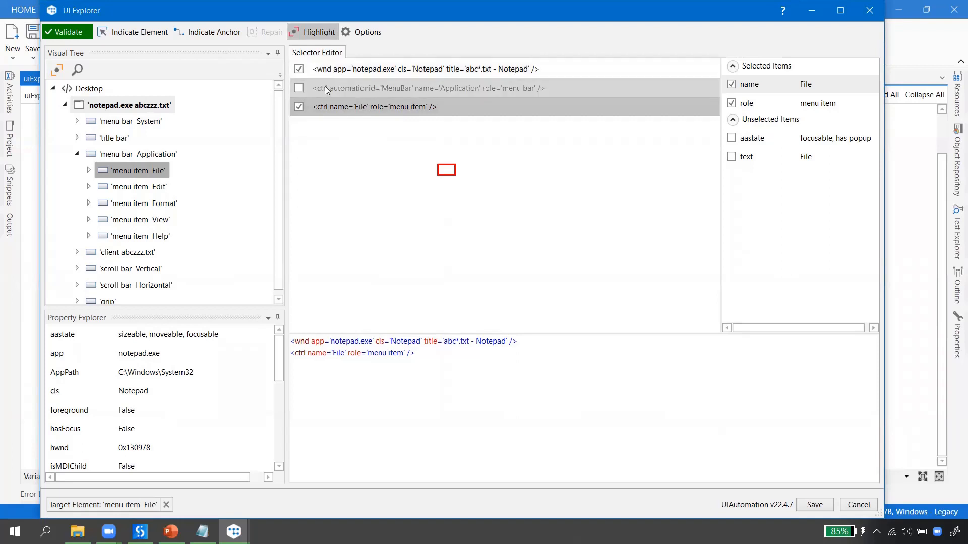
Step: Try re-including the menu bar node and exclude it again, and temporarily add the aastate attribute to the window node
{"action": "left_click", "coordinate": [299, 88]}
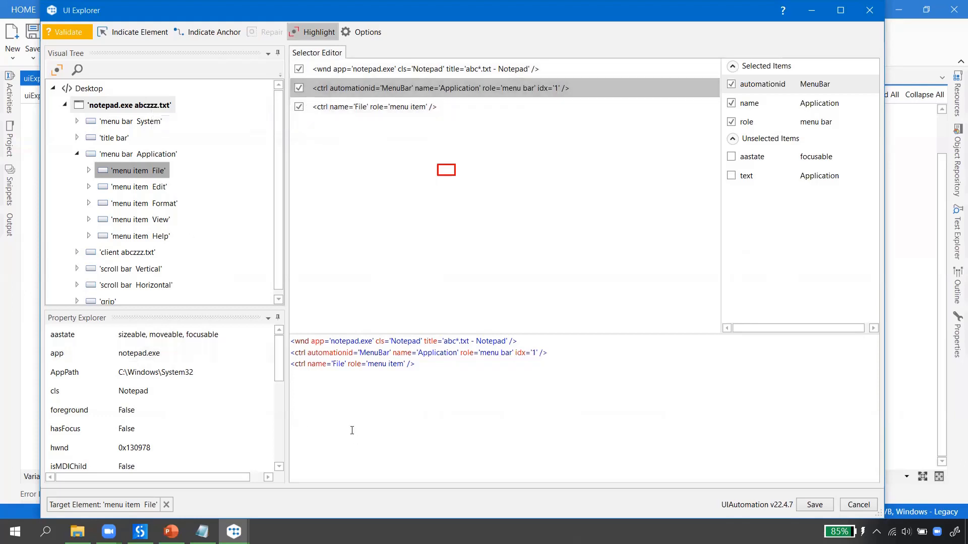
{"action": "left_click", "coordinate": [298, 89]}
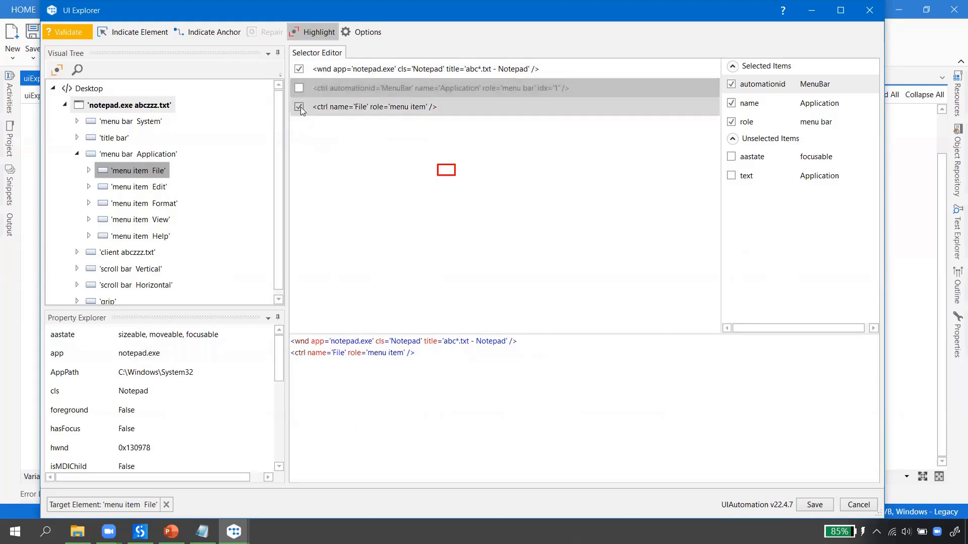
{"action": "left_click", "coordinate": [301, 107]}
{"action": "left_click", "coordinate": [305, 73]}
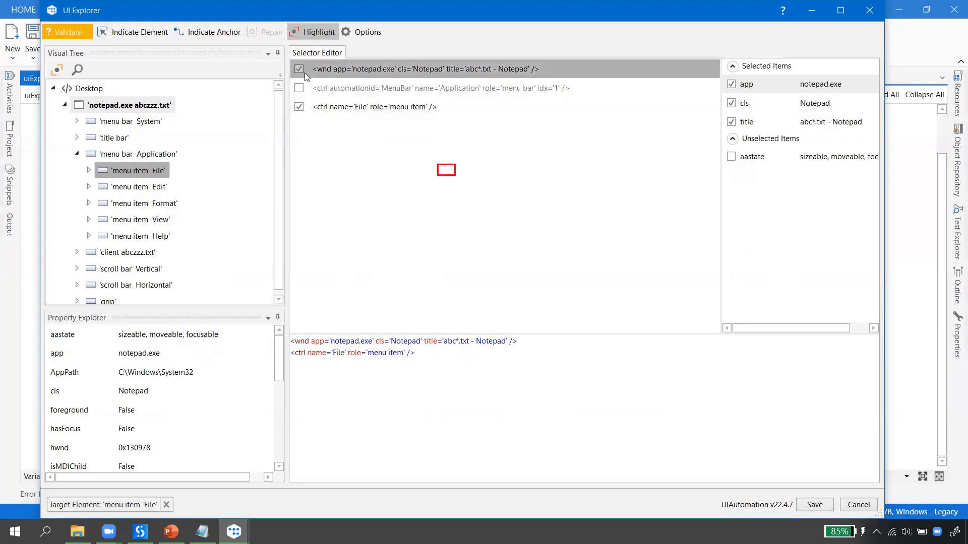
{"action": "left_click", "coordinate": [732, 157]}
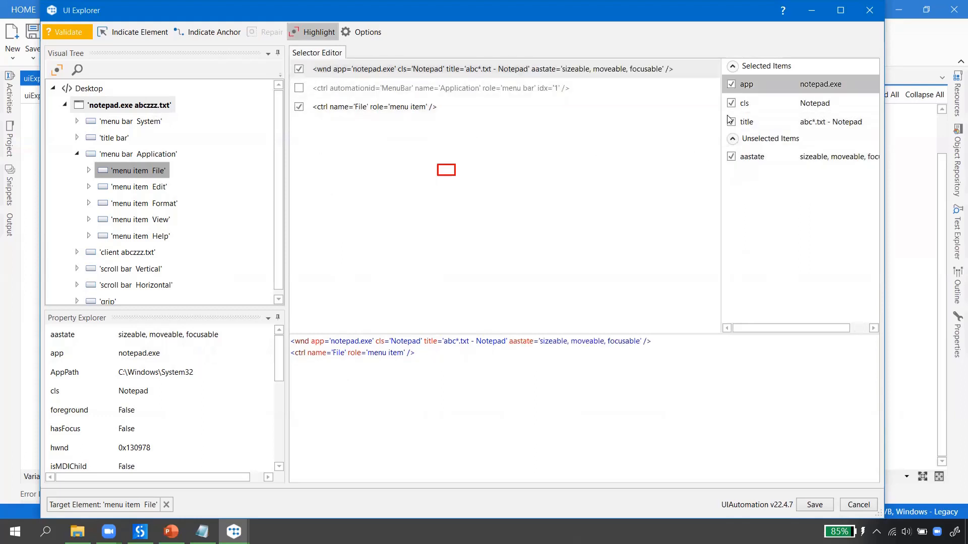
{"action": "left_click", "coordinate": [731, 159]}
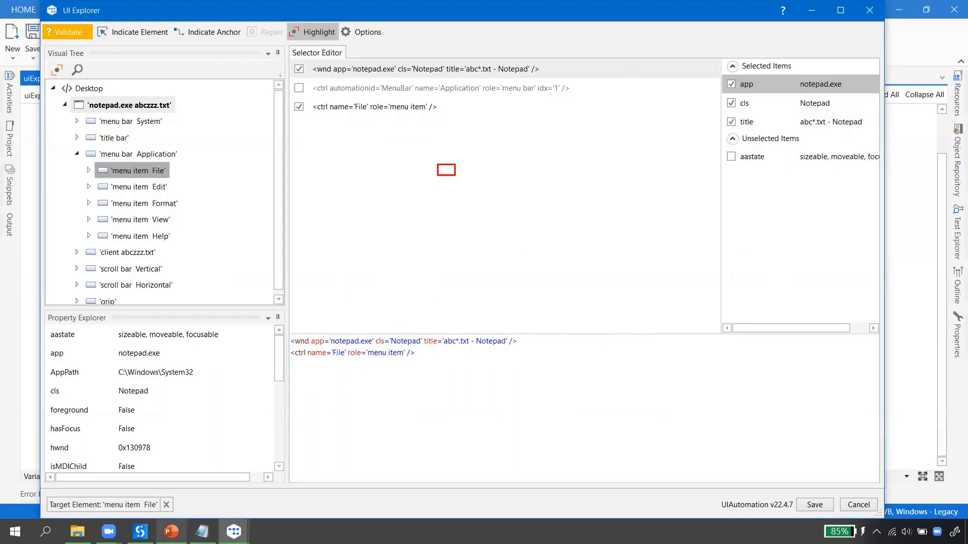
Step: Switch to PowerPoint, select the "What is UI Explorer" slide, and briefly start and leave its slide show
{"action": "left_click", "coordinate": [171, 531]}
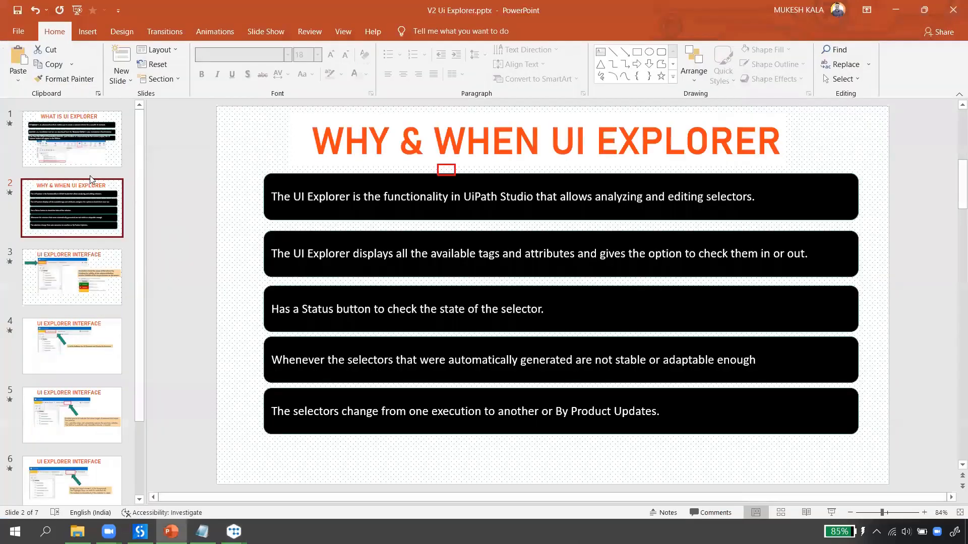
{"action": "left_click", "coordinate": [81, 156]}
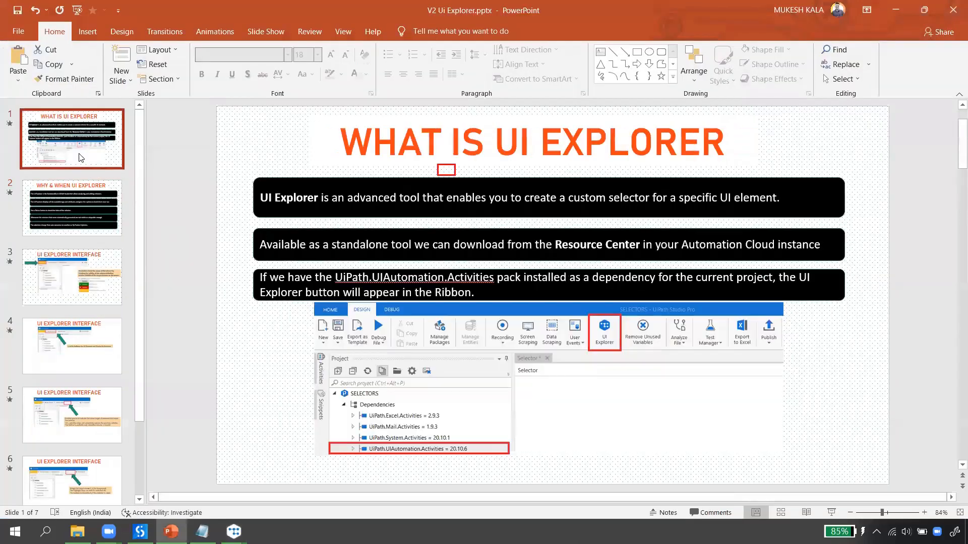
{"action": "left_click", "coordinate": [832, 512]}
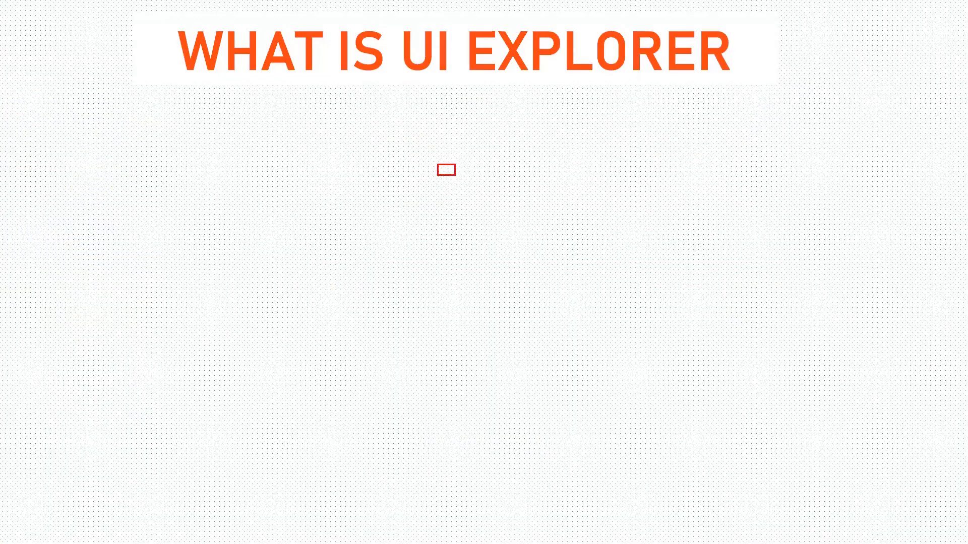
{"action": "key", "text": "Escape"}
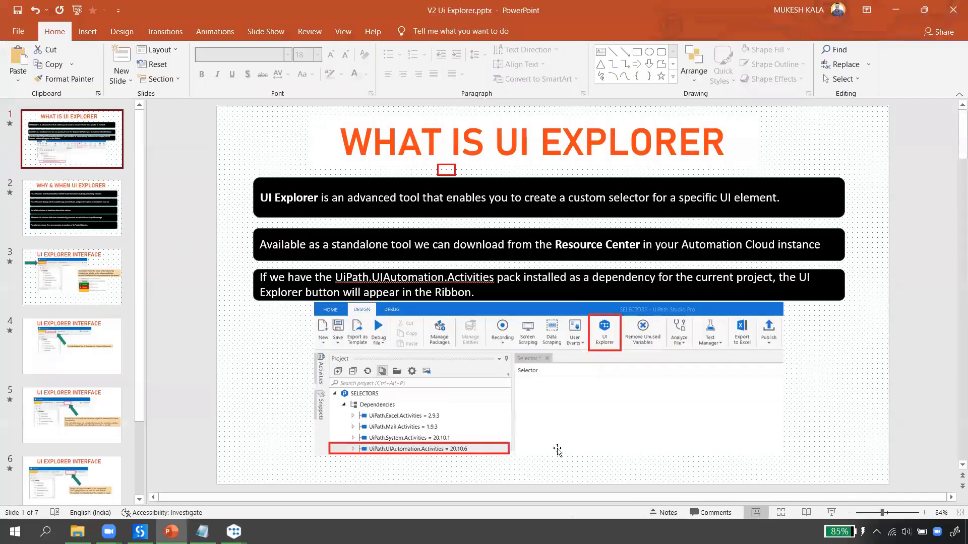
Step: Return to the UI Explorer window containing the Notepad selector and turn off the element highlight
{"action": "mouse_move", "coordinate": [233, 531]}
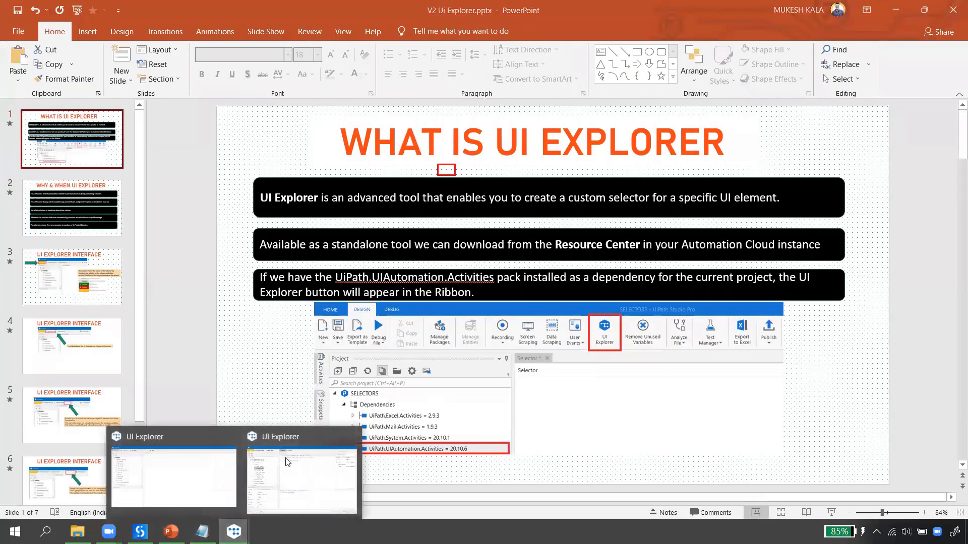
{"action": "left_click", "coordinate": [302, 441]}
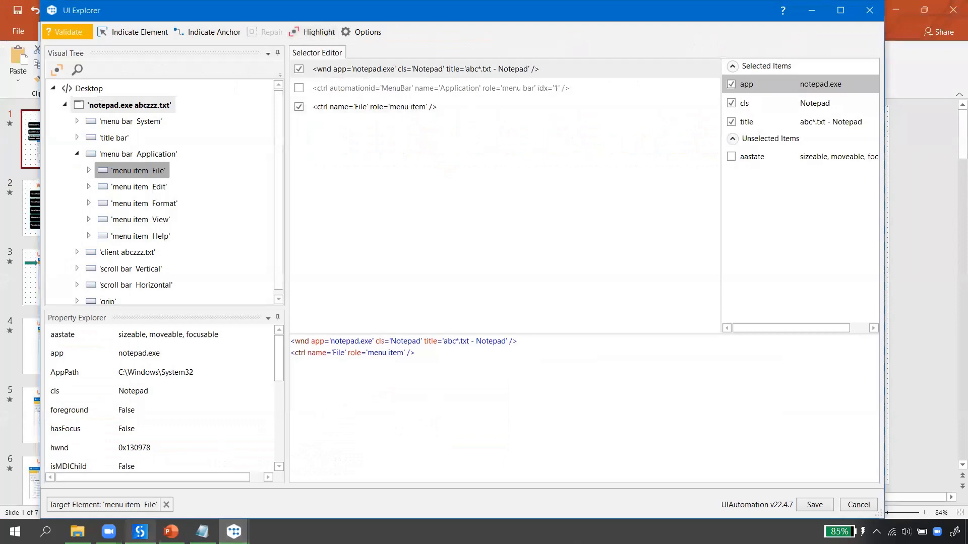
Step: Switch back to PowerPoint, present the "What is UI Explorer" slide, and reveal its first point
{"action": "left_click", "coordinate": [171, 530]}
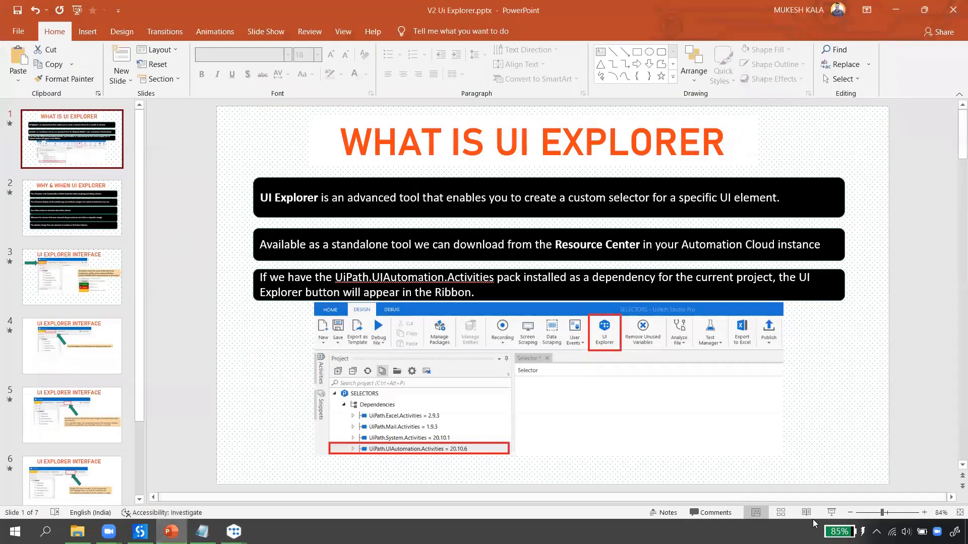
{"action": "left_click", "coordinate": [832, 512]}
{"action": "key", "text": "Right"}
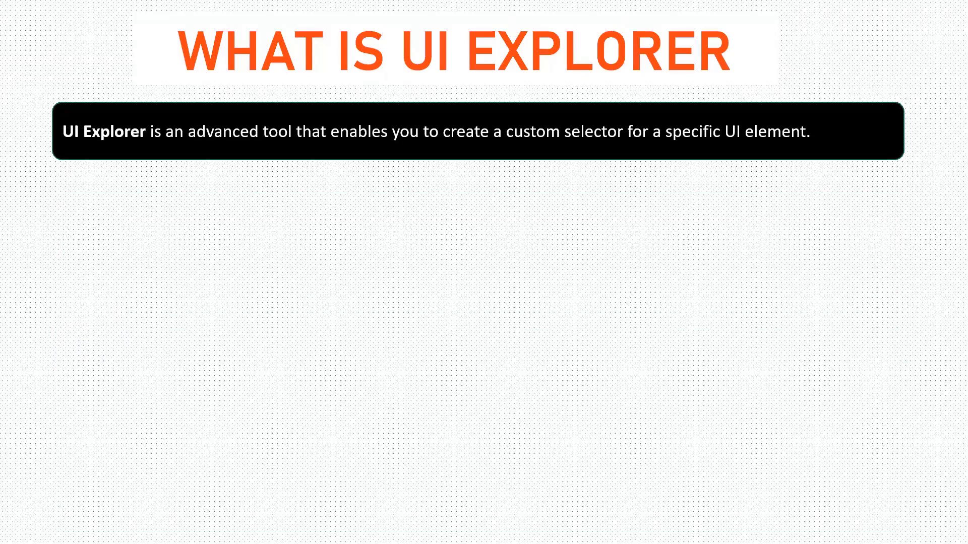